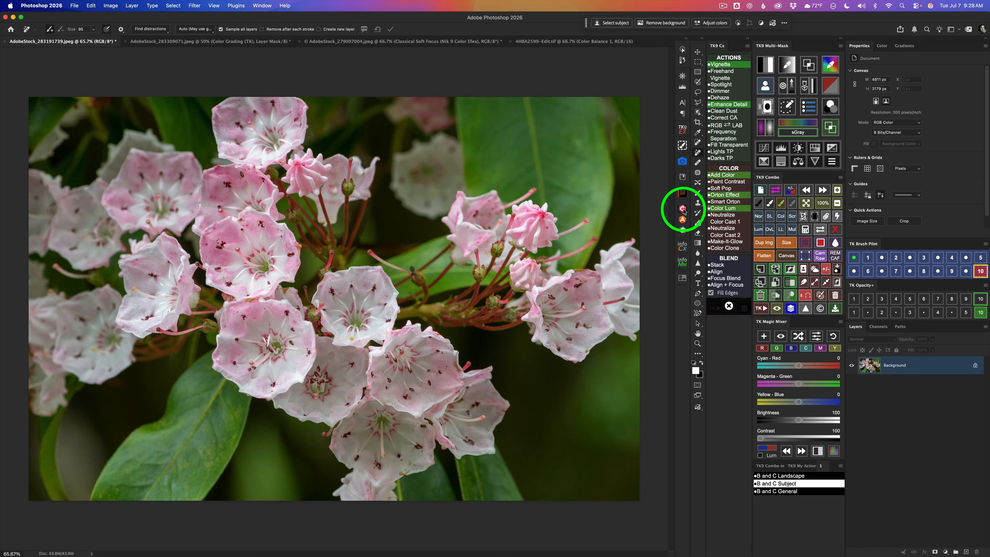
- Open the flower photo in Nik 9 Color Efex and add the Classical Soft Focus filter
{"action": "left_click", "coordinate": [682, 209]}
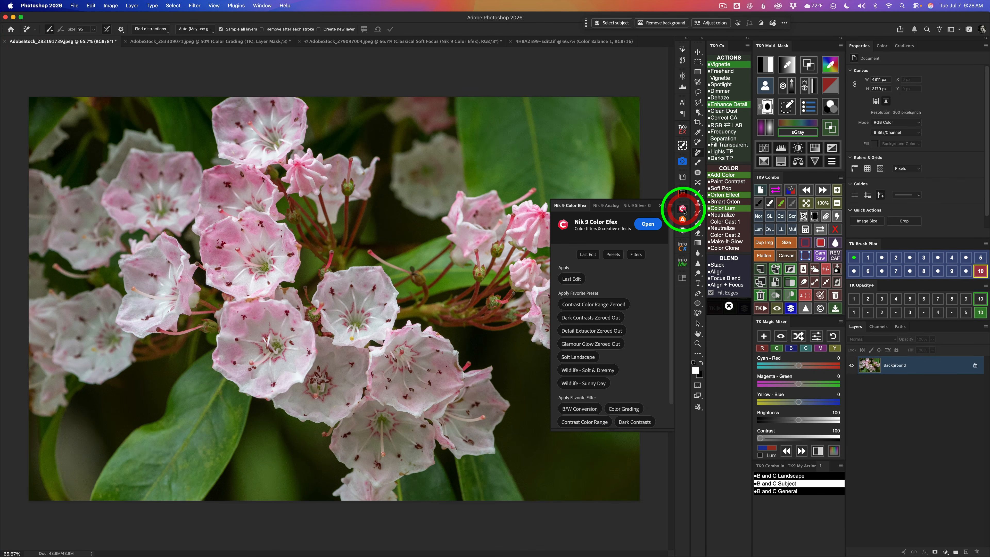
{"action": "left_click", "coordinate": [653, 225]}
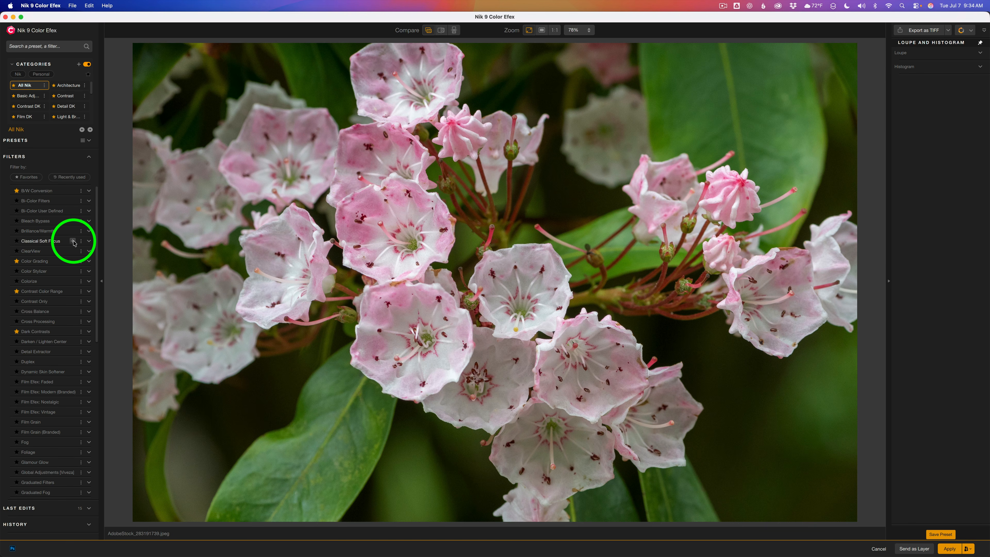
{"action": "left_click", "coordinate": [73, 241]}
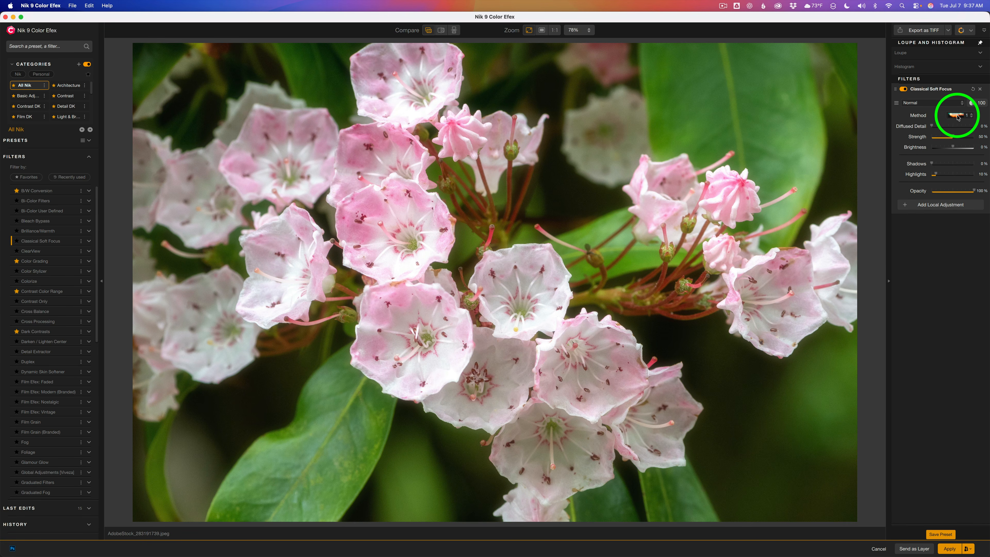
- Load the 01 - Soft Focus preset for the Classical Soft Focus filter
{"action": "left_click", "coordinate": [972, 117]}
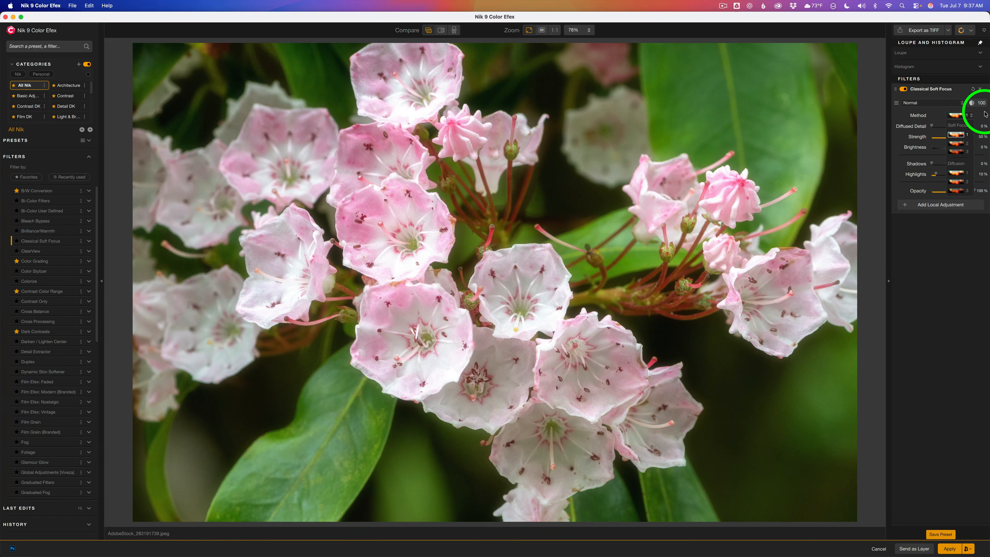
{"action": "left_click", "coordinate": [901, 112]}
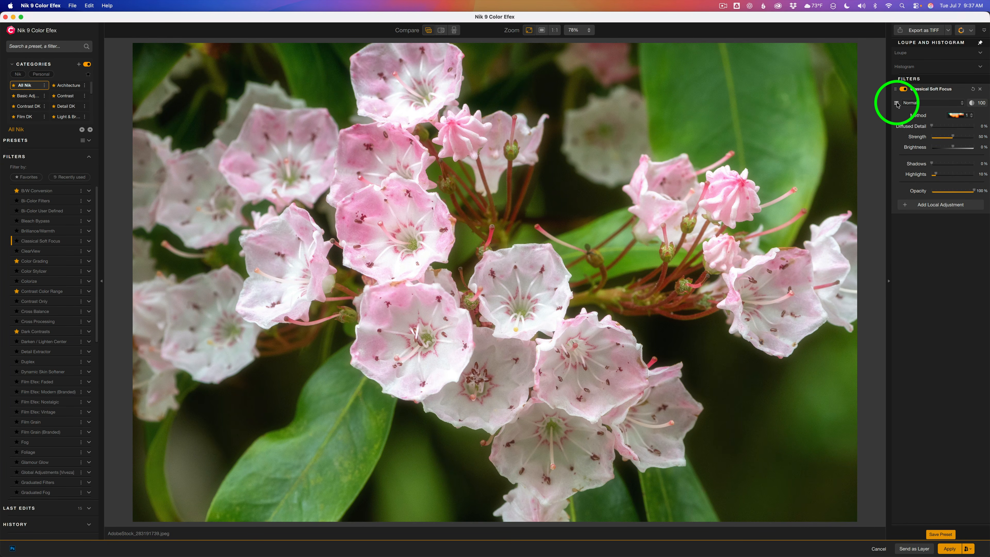
{"action": "left_click", "coordinate": [897, 103]}
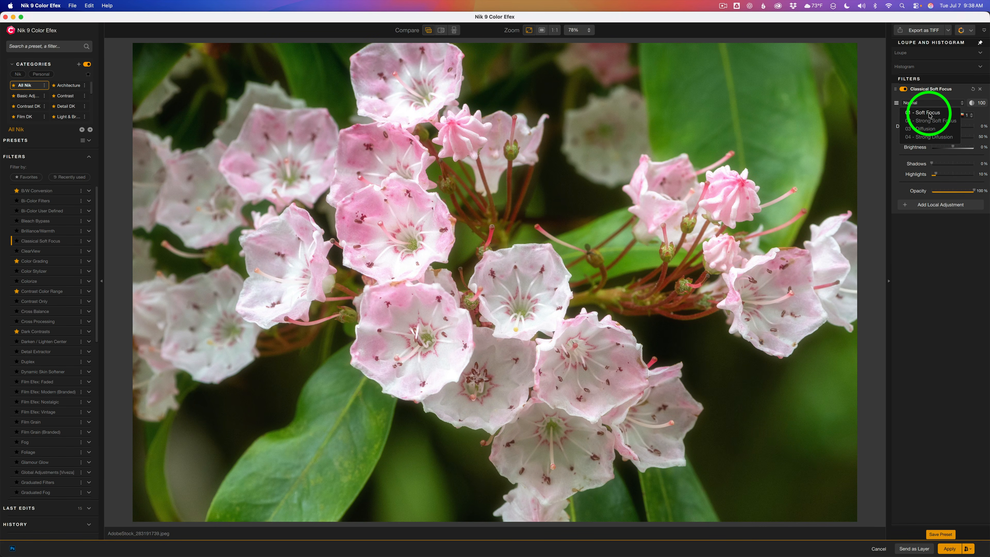
{"action": "left_click", "coordinate": [929, 114]}
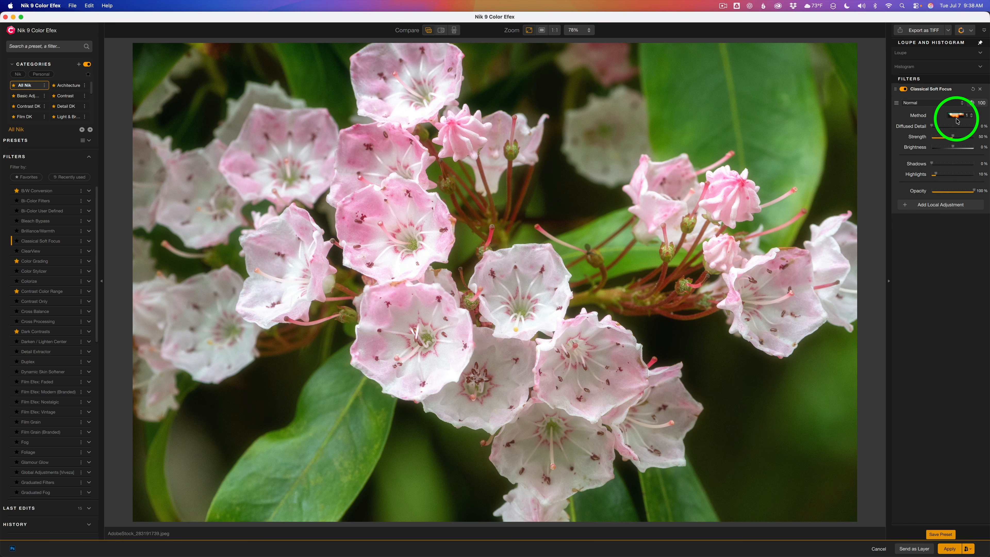
- Change the filter's method to the second soft focus option and compare the photo with the filter off and on
{"action": "left_click", "coordinate": [967, 116]}
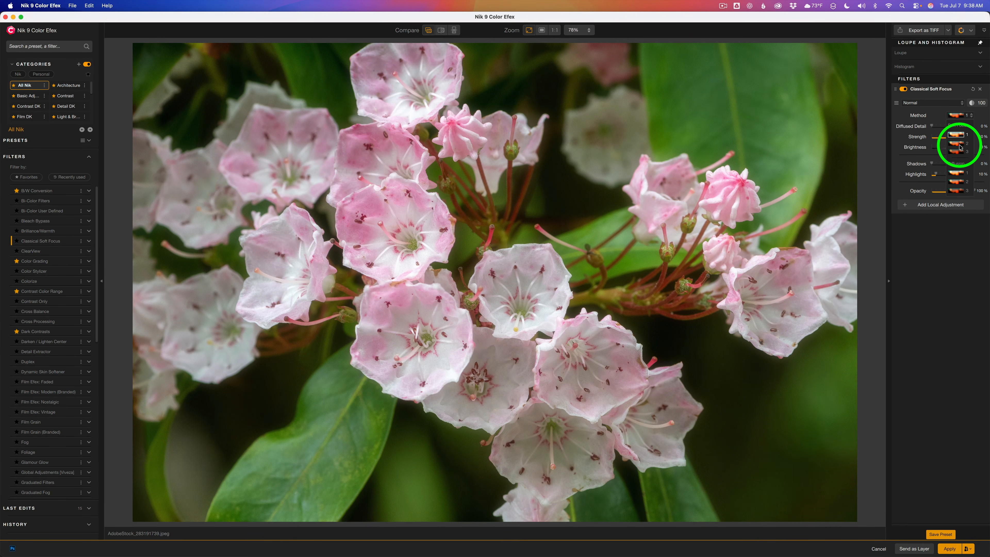
{"action": "left_click", "coordinate": [959, 144]}
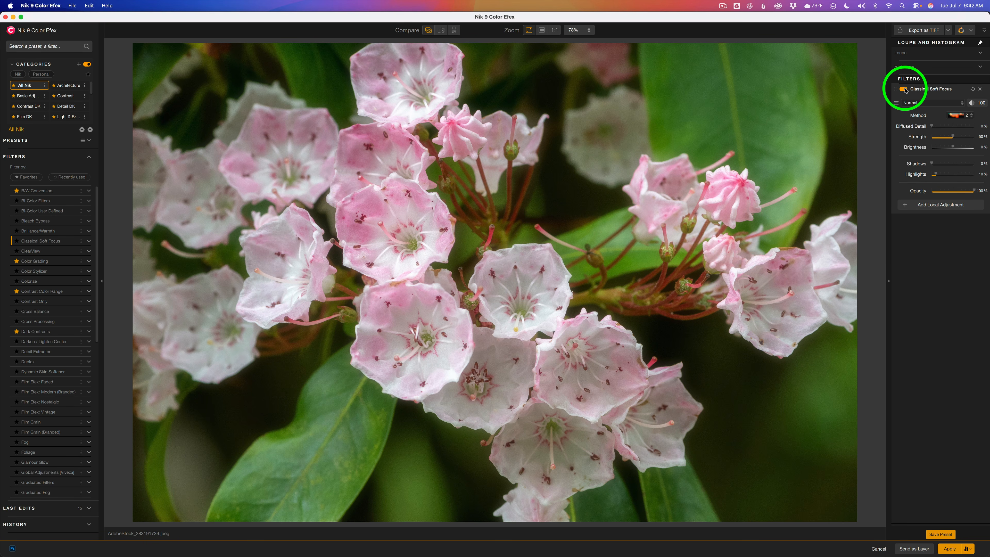
{"action": "left_click", "coordinate": [903, 89]}
{"action": "left_click", "coordinate": [904, 89]}
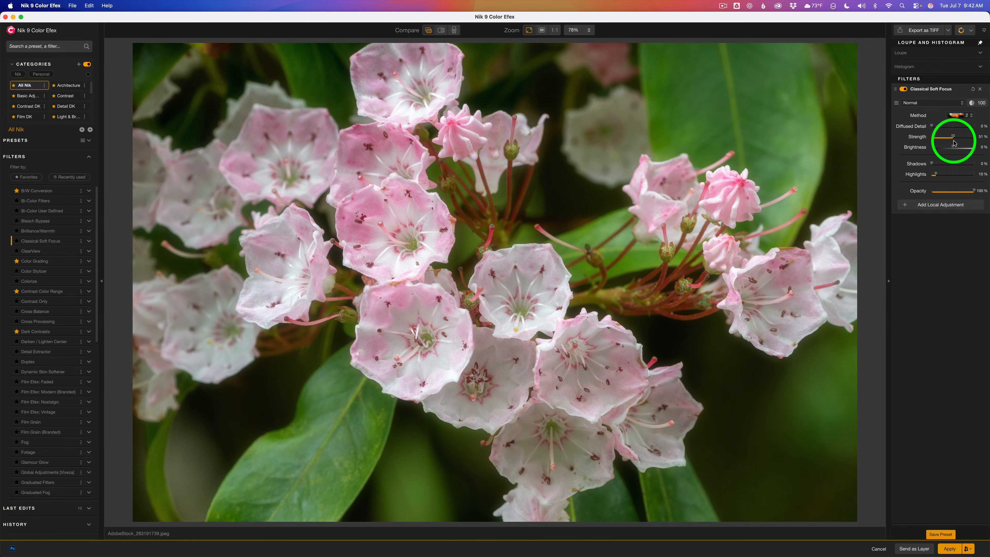
- Set Strength to 61%, Brightness to 28%, Diffused Detail to 23%, Shadows to 11% and Highlights to 13%
{"action": "left_click_drag", "start_coordinate": [952, 136], "coordinate": [960, 150]}
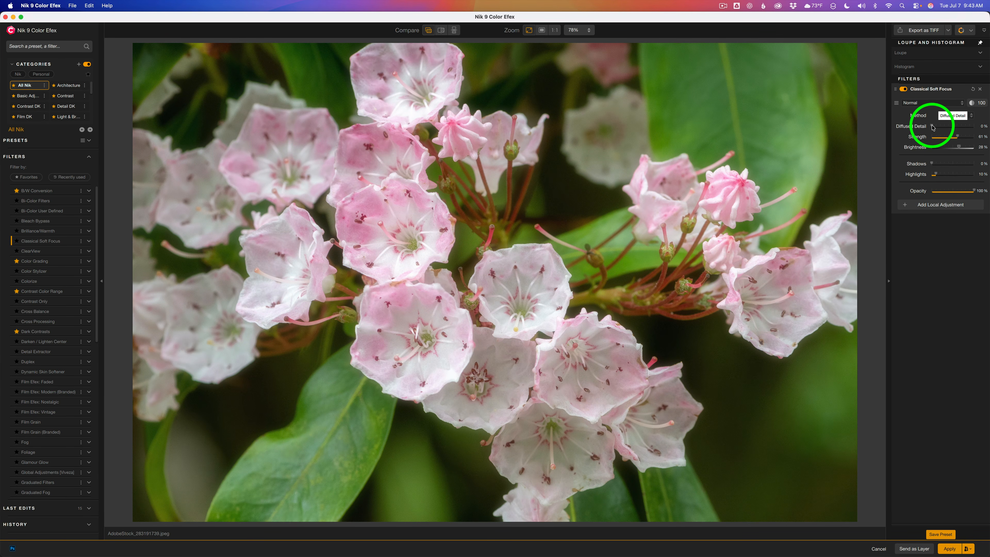
{"action": "mouse_move", "coordinate": [932, 127]}
{"action": "left_mouse_down"}
{"action": "mouse_move", "coordinate": [955, 128]}
{"action": "mouse_move", "coordinate": [943, 131]}
{"action": "left_mouse_up"}
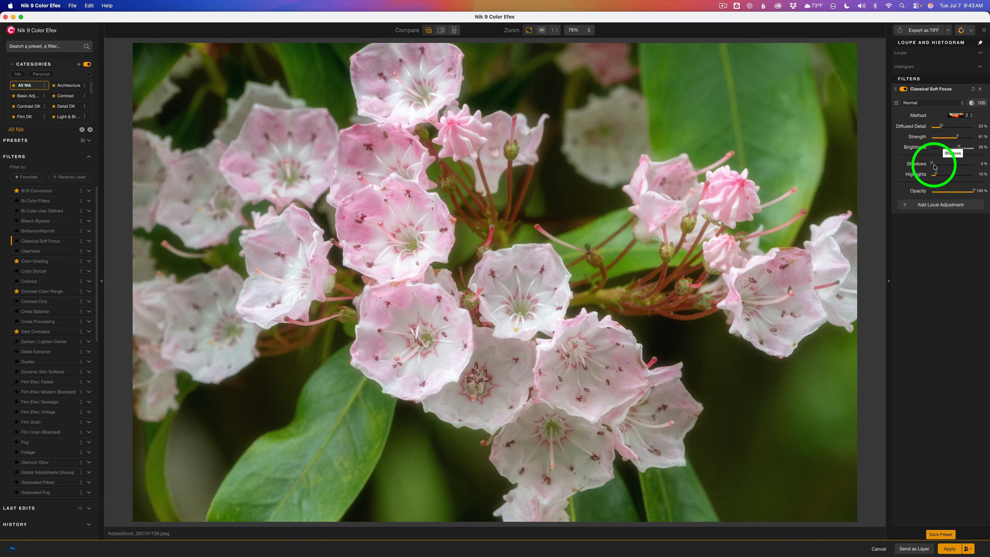
{"action": "mouse_move", "coordinate": [932, 164]}
{"action": "left_mouse_down"}
{"action": "mouse_move", "coordinate": [955, 166]}
{"action": "mouse_move", "coordinate": [938, 165]}
{"action": "left_mouse_up"}
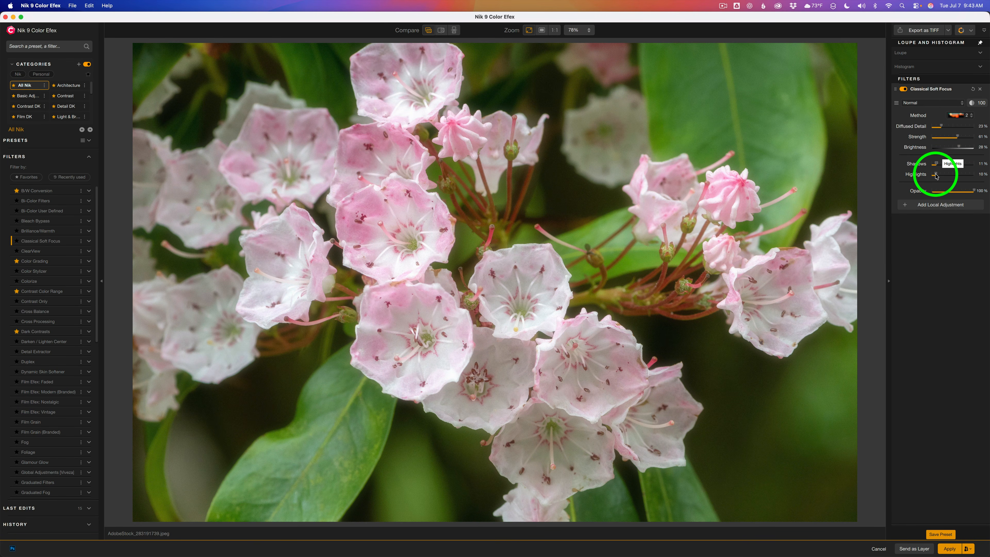
{"action": "mouse_move", "coordinate": [936, 176]}
{"action": "left_mouse_down"}
{"action": "mouse_move", "coordinate": [947, 178]}
{"action": "mouse_move", "coordinate": [938, 175]}
{"action": "left_mouse_up"}
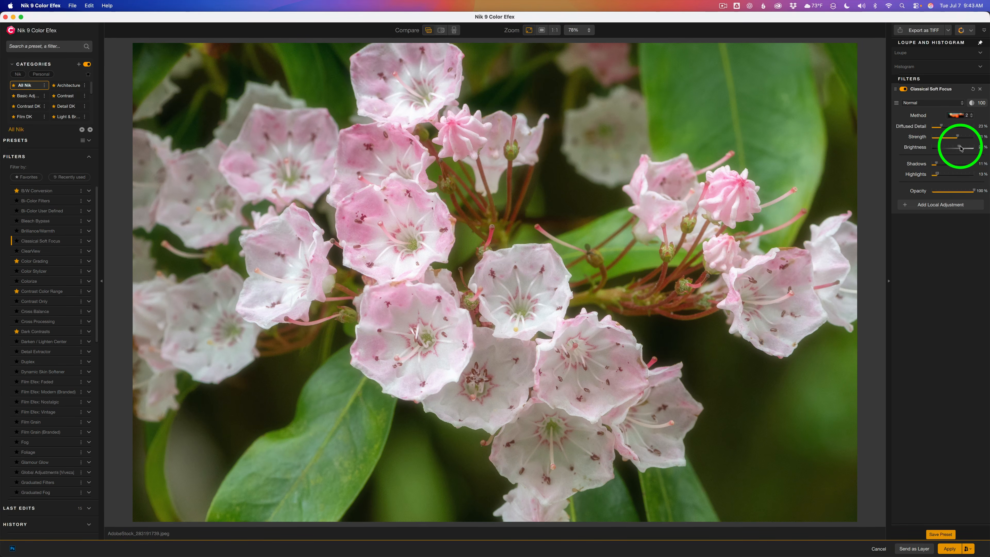
- Set Brightness to 43% and Strength to 46%, comparing the flower photo with the filter off and on
{"action": "left_click_drag", "start_coordinate": [961, 148], "coordinate": [961, 149]}
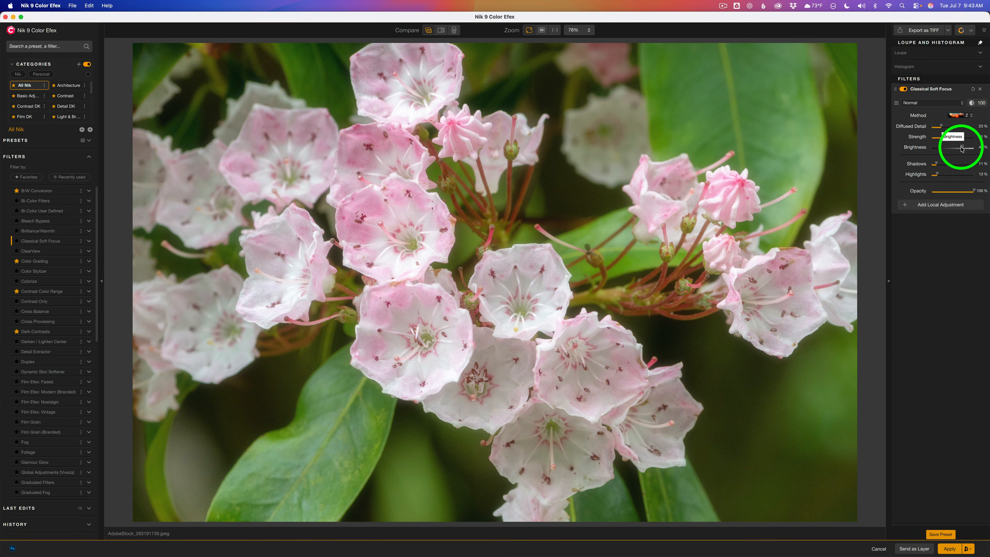
{"action": "left_click", "coordinate": [903, 89]}
{"action": "left_click", "coordinate": [903, 89]}
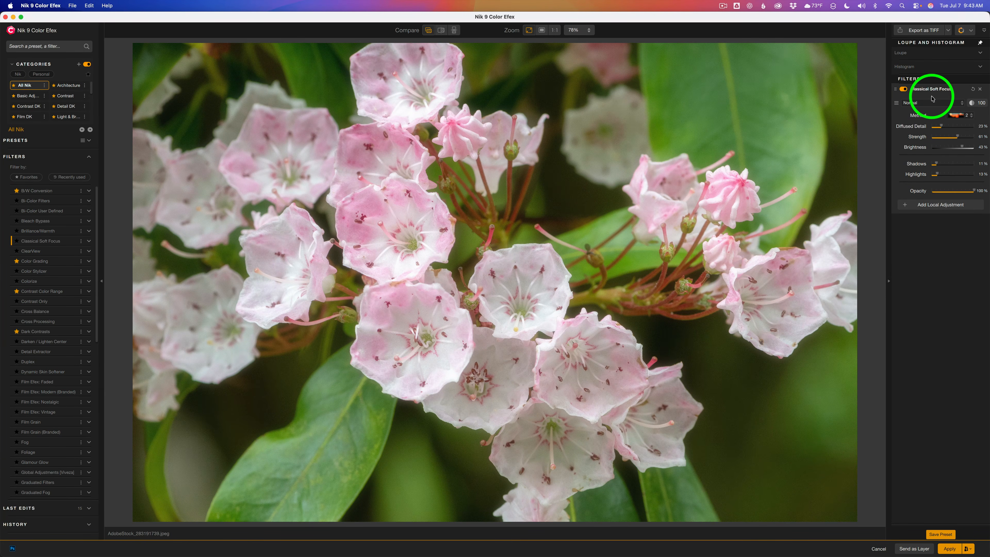
{"action": "left_click_drag", "start_coordinate": [959, 139], "coordinate": [952, 139]}
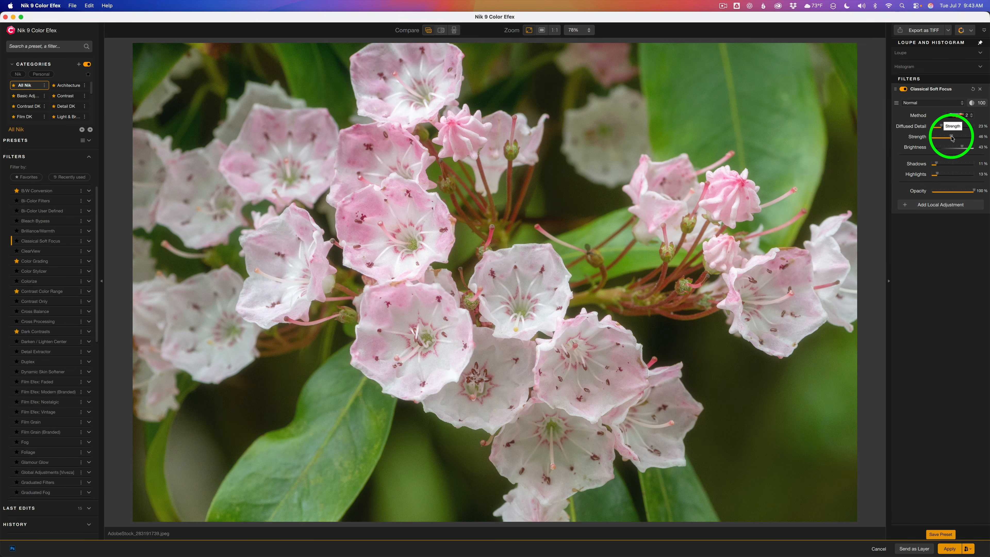
{"action": "left_click", "coordinate": [904, 90]}
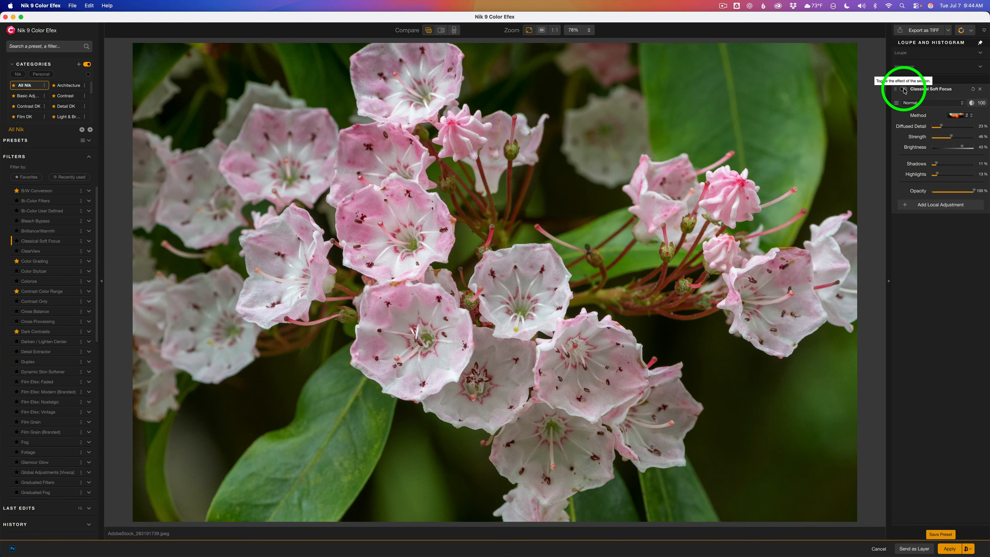
{"action": "left_click", "coordinate": [903, 90]}
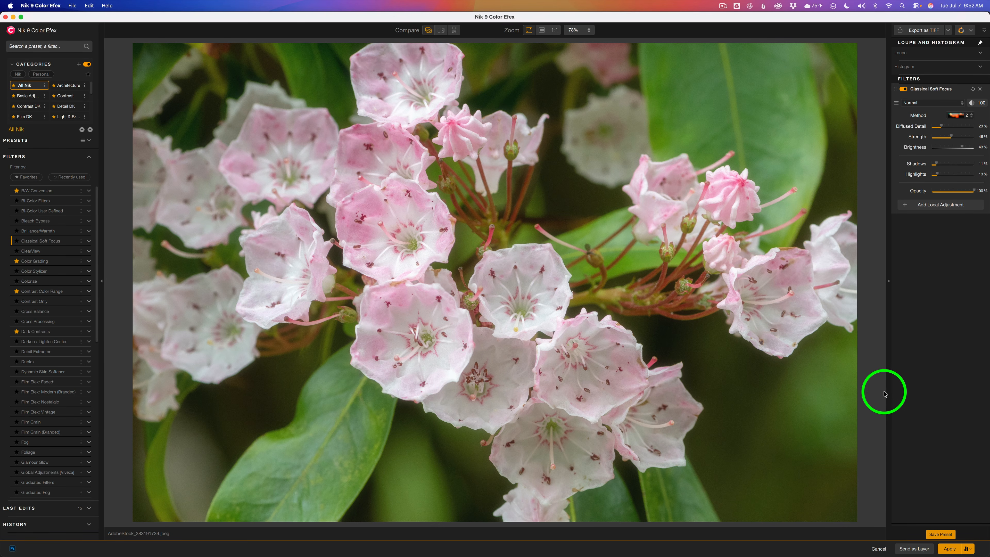
- Apply the soft focus effect back to Photoshop and compare the photo with the new layer hidden and shown
{"action": "left_click", "coordinate": [950, 549]}
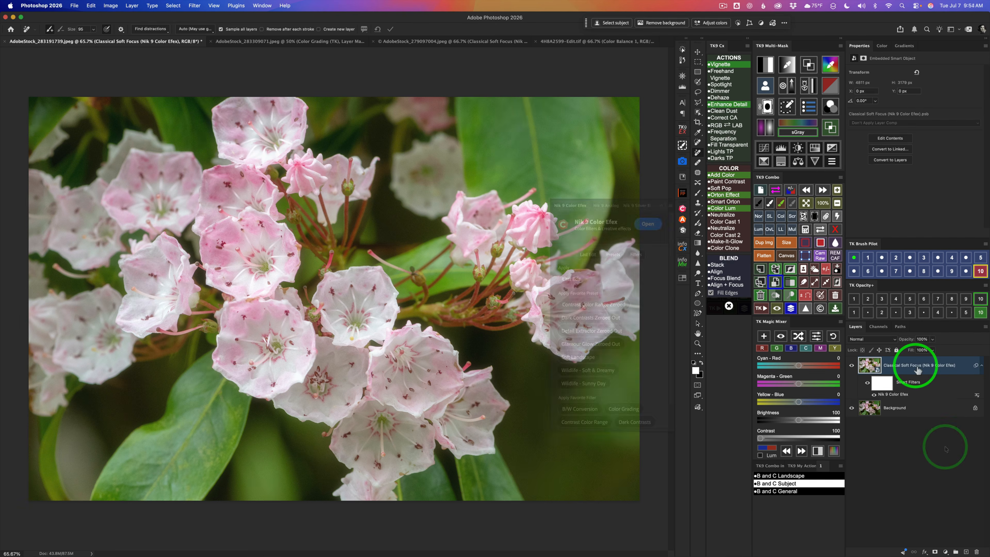
{"action": "left_click", "coordinate": [853, 366]}
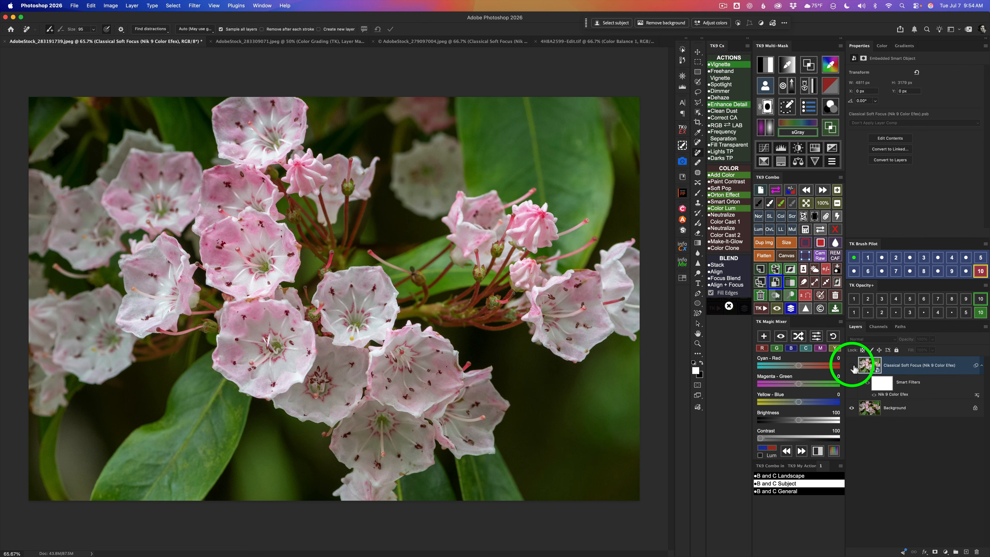
{"action": "left_click", "coordinate": [852, 367]}
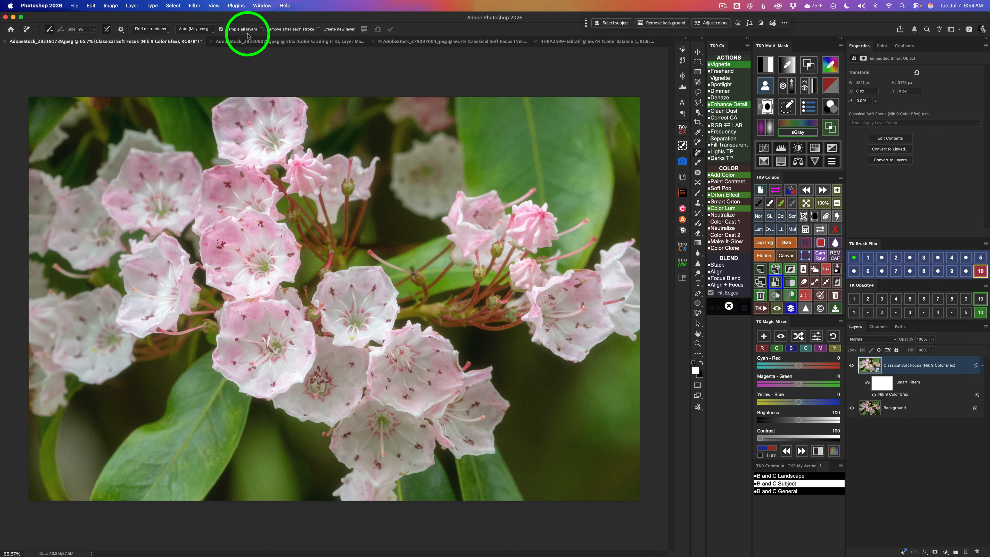
- Switch to the portrait document AdobeStock_283309071.jpeg and open it in Nik 9 Color Efex
{"action": "left_click", "coordinate": [274, 43]}
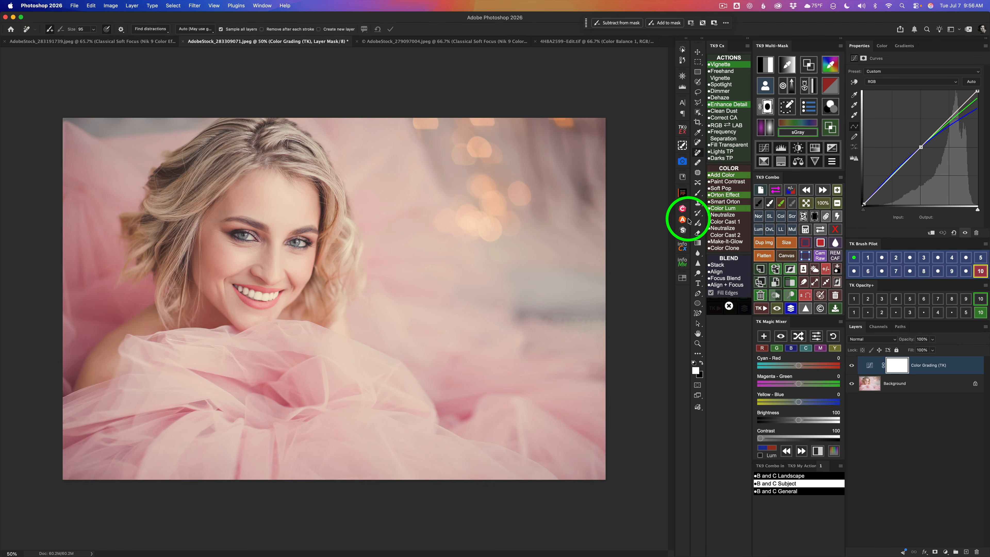
{"action": "left_click", "coordinate": [682, 208]}
{"action": "left_click", "coordinate": [647, 224]}
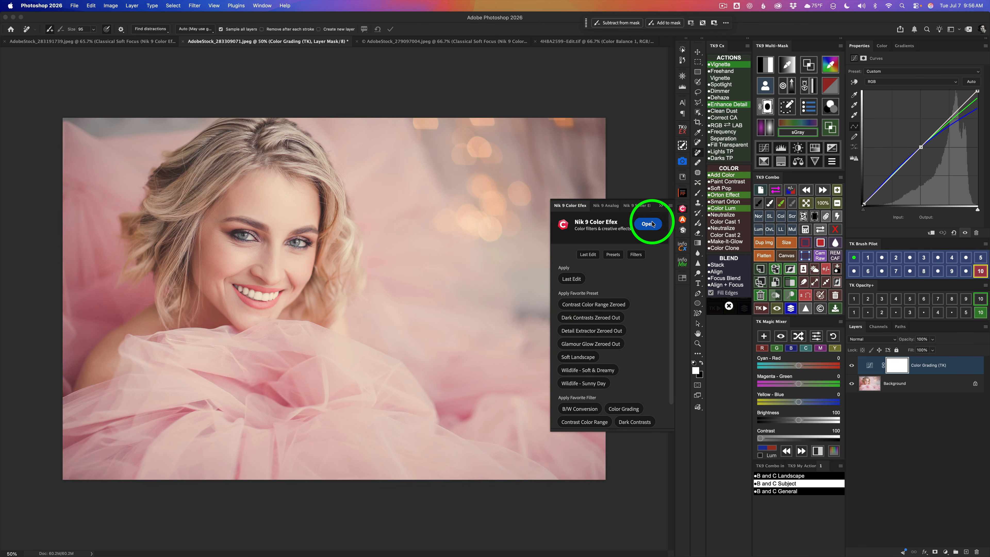
{"action": "left_click", "coordinate": [587, 234]}
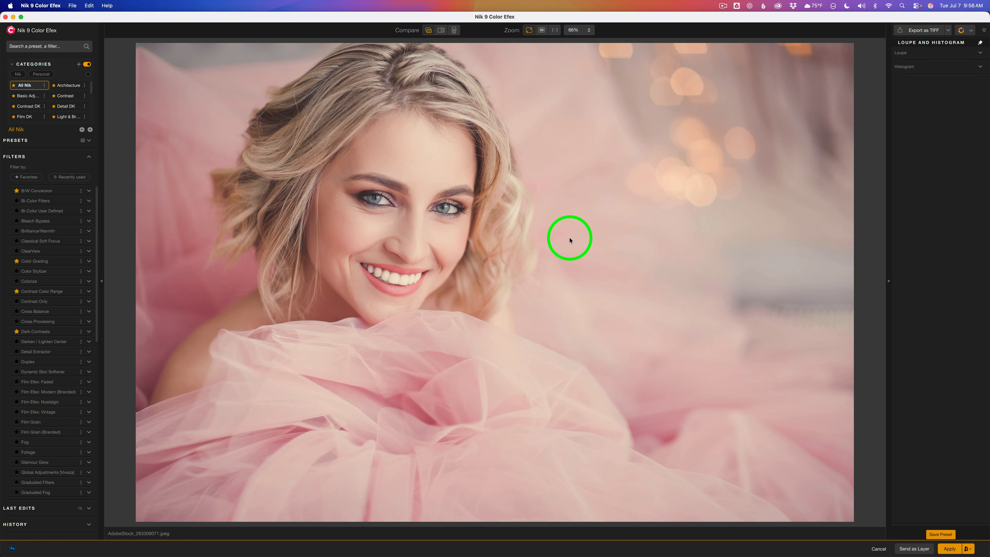
- Add the Classical Soft Focus filter to the portrait and load its 03 - Diffusion preset
{"action": "left_click", "coordinate": [90, 242]}
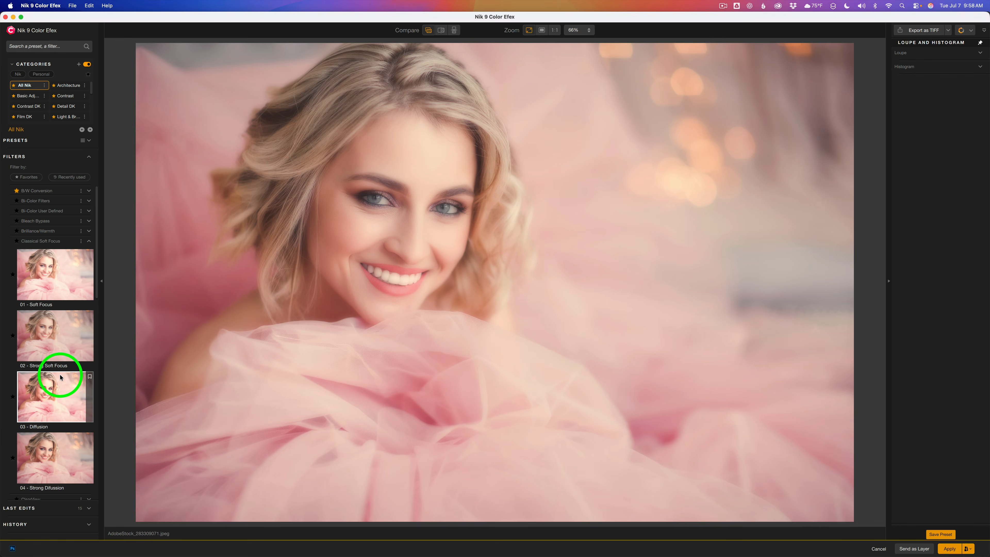
{"action": "left_click", "coordinate": [75, 239]}
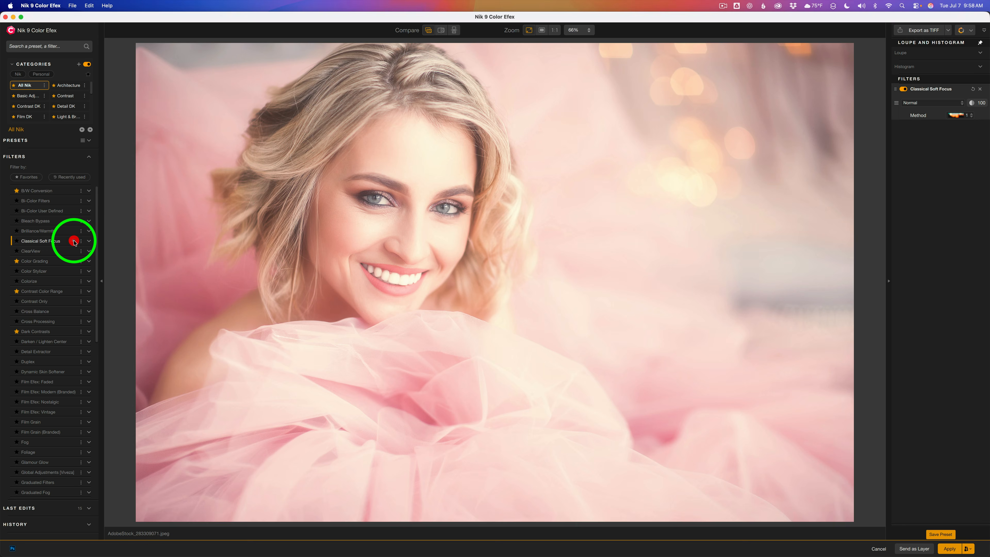
{"action": "left_click", "coordinate": [897, 105]}
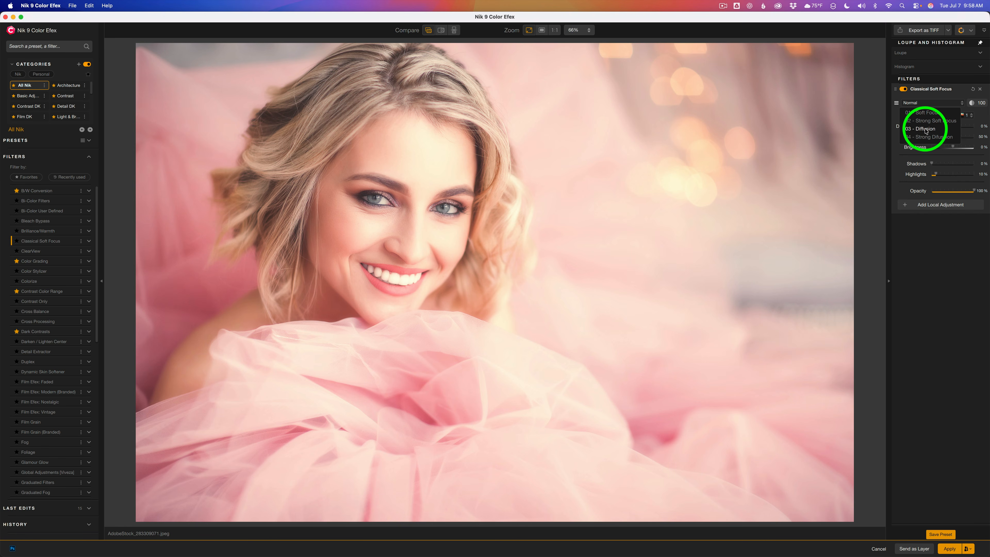
{"action": "left_click", "coordinate": [926, 130]}
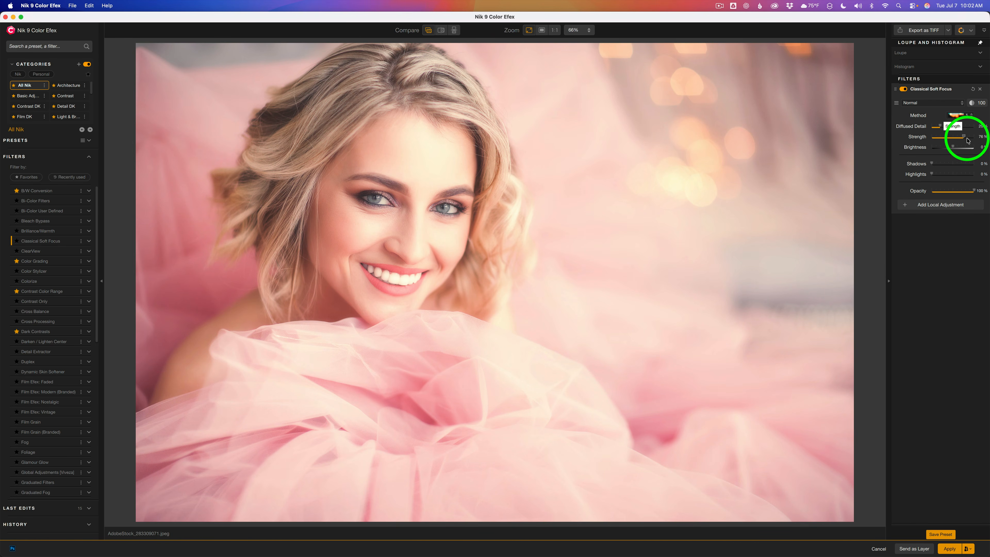
- Set Strength to 72%, Brightness to -14%, Highlights to 60% and Shadows to 30%, comparing the portrait with the filter off and on
{"action": "left_click_drag", "start_coordinate": [967, 140], "coordinate": [958, 179]}
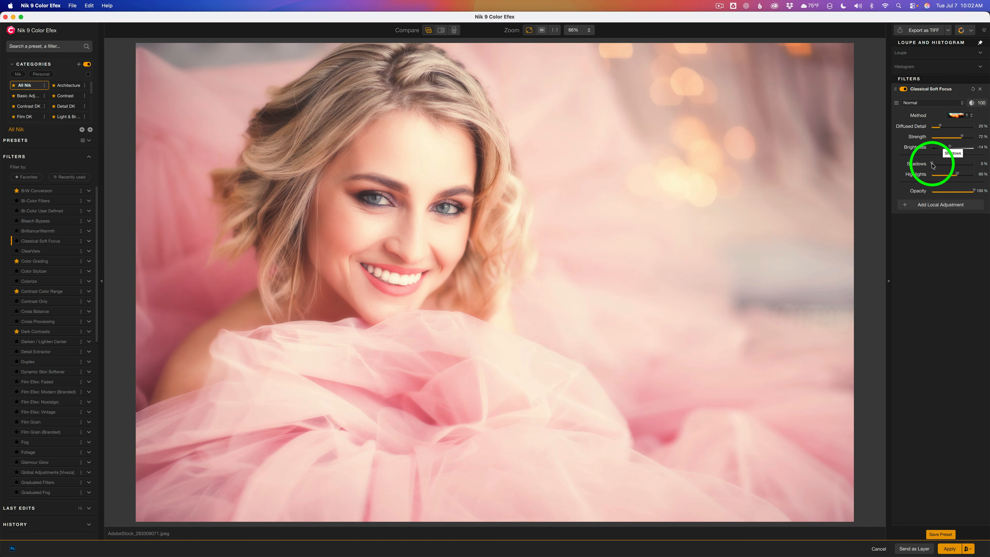
{"action": "left_click_drag", "start_coordinate": [932, 165], "coordinate": [945, 168]}
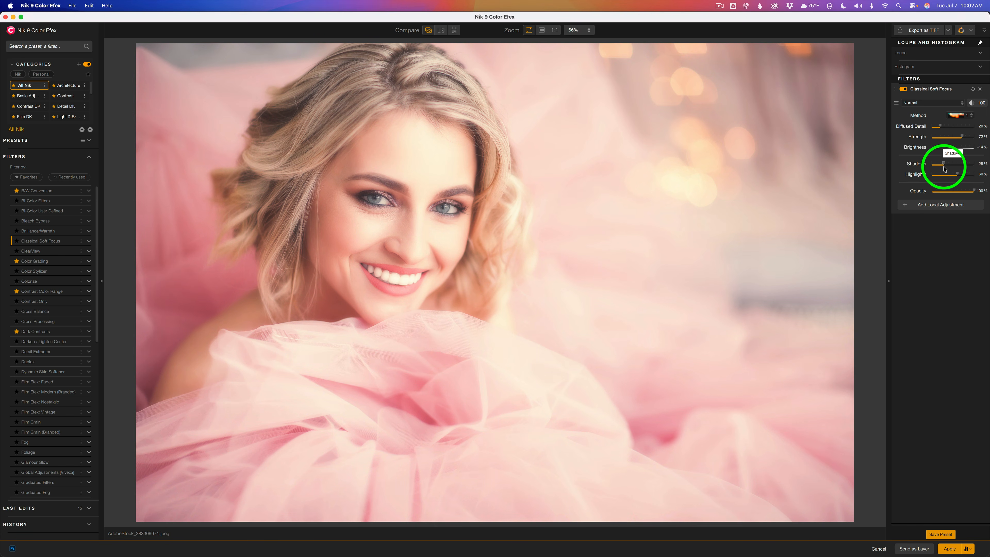
{"action": "left_click_drag", "start_coordinate": [945, 166], "coordinate": [946, 168]}
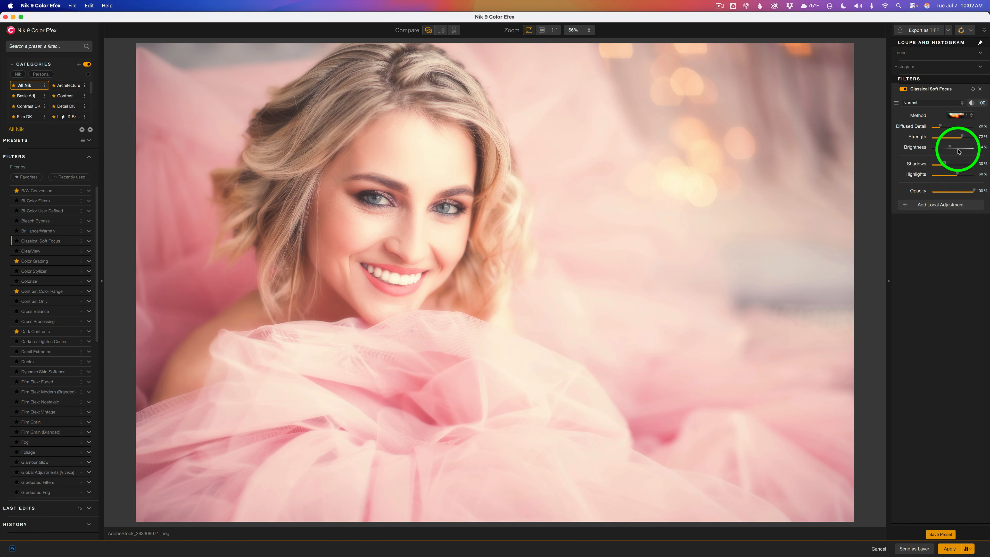
{"action": "left_click", "coordinate": [904, 89]}
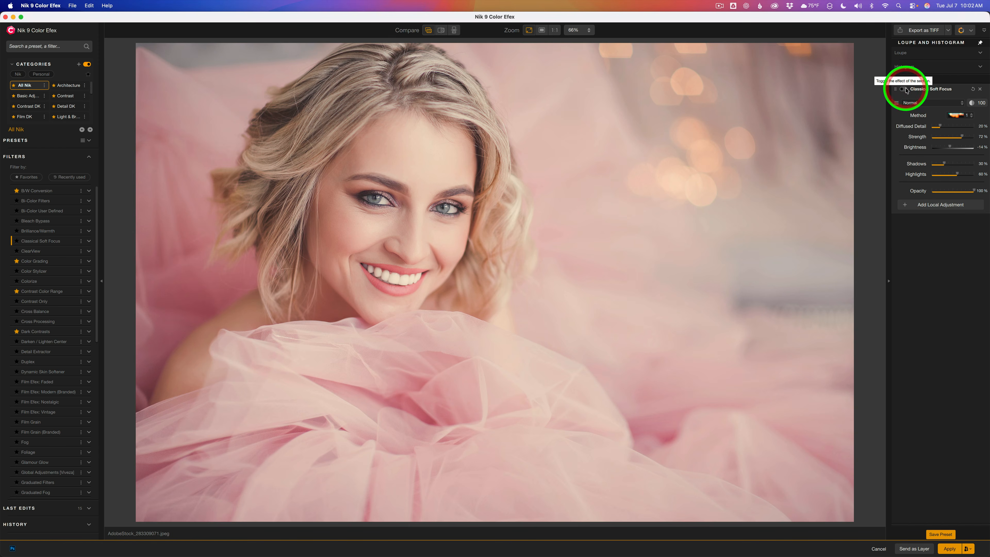
{"action": "left_click", "coordinate": [904, 89]}
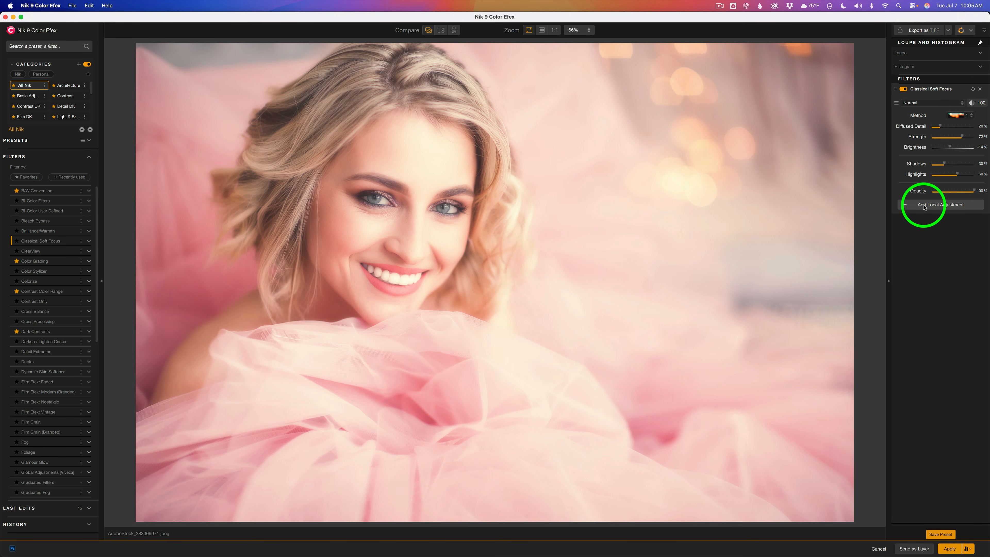
- Add a control point on the woman's face, enlarge its area to cover her face and hair, and centre it on the eye on the image's left
{"action": "left_click", "coordinate": [923, 205]}
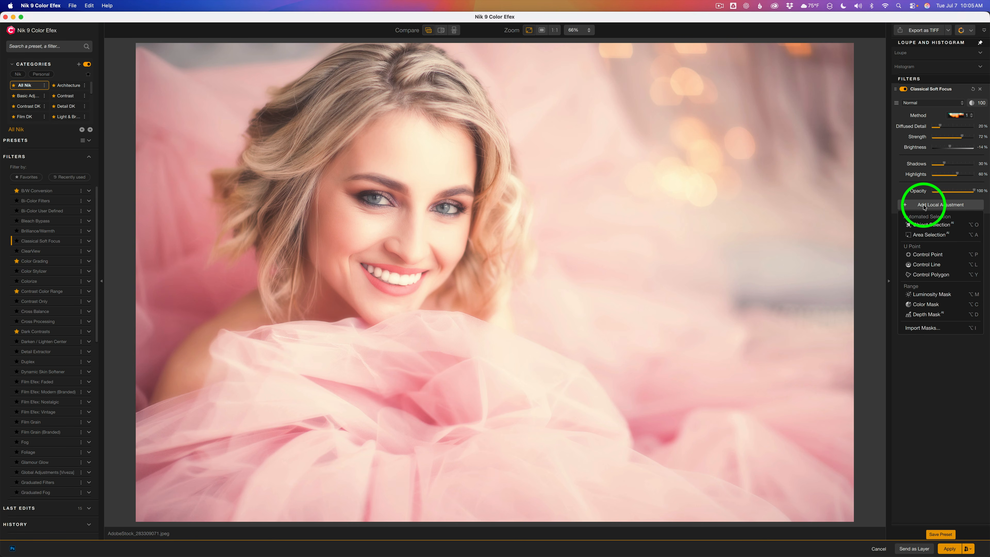
{"action": "left_click", "coordinate": [920, 256]}
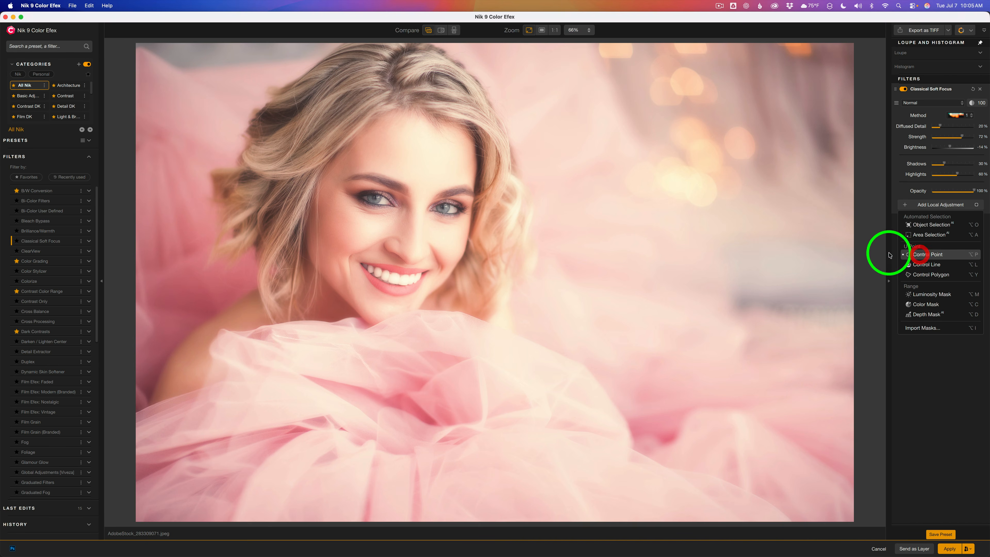
{"action": "left_click", "coordinate": [414, 215]}
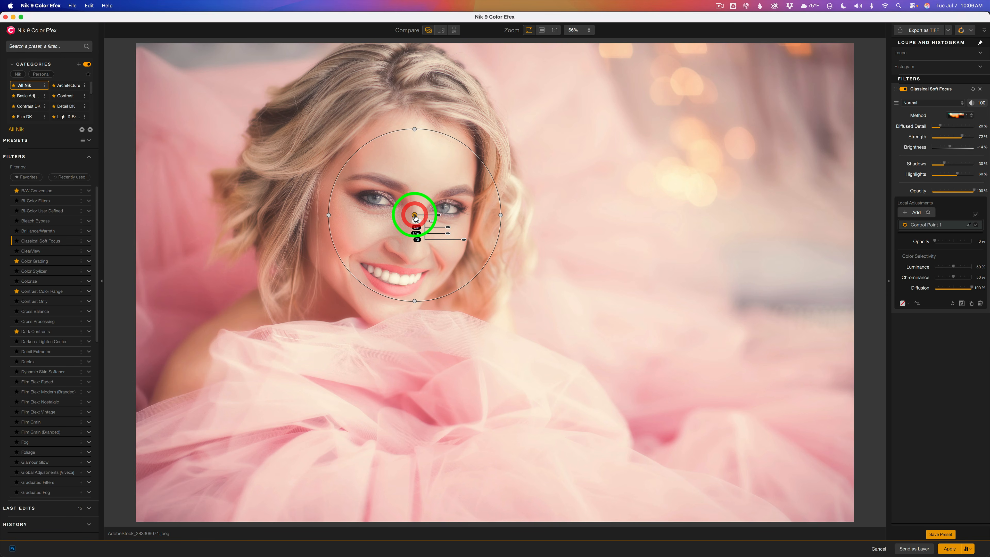
{"action": "left_click_drag", "start_coordinate": [499, 214], "coordinate": [534, 215]}
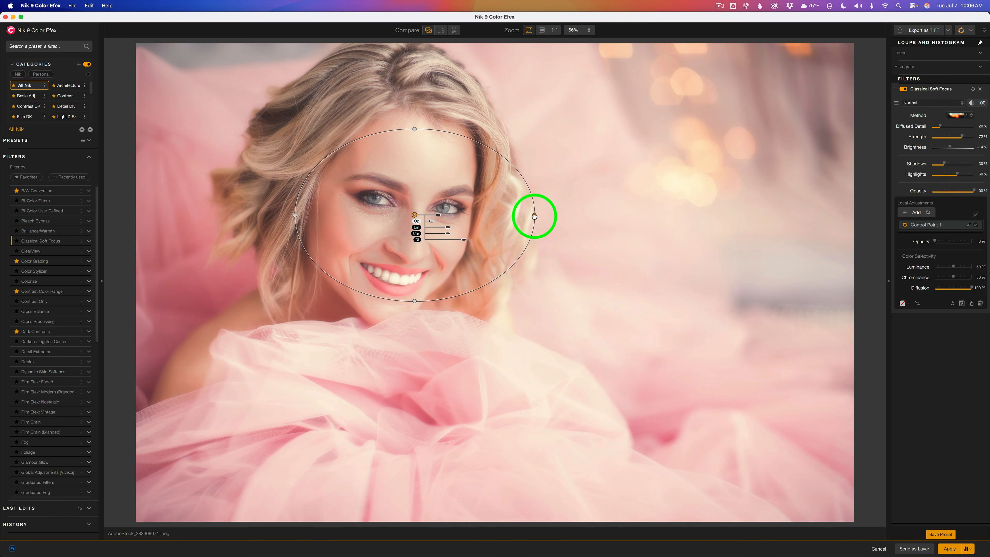
{"action": "left_click_drag", "start_coordinate": [408, 128], "coordinate": [399, 49]}
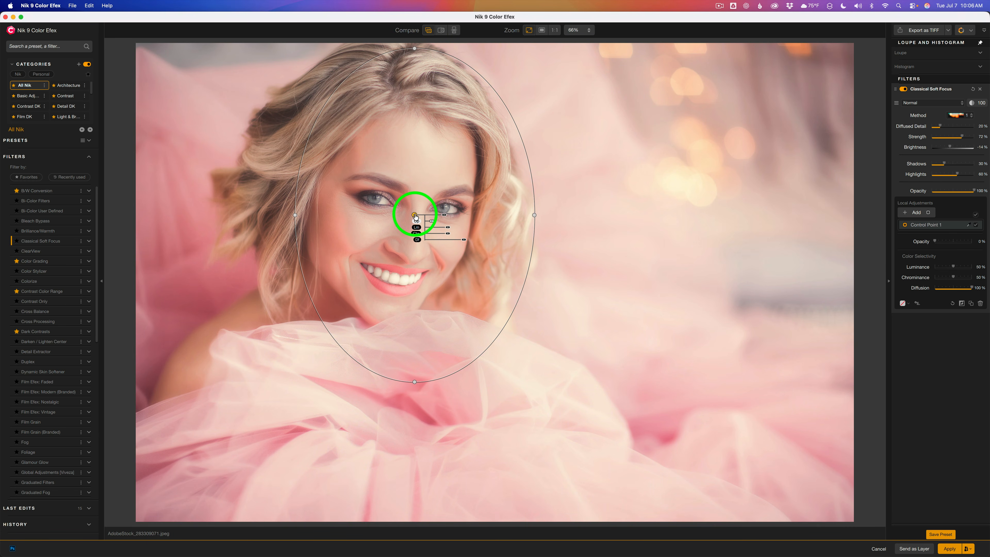
{"action": "left_click_drag", "start_coordinate": [415, 215], "coordinate": [380, 206]}
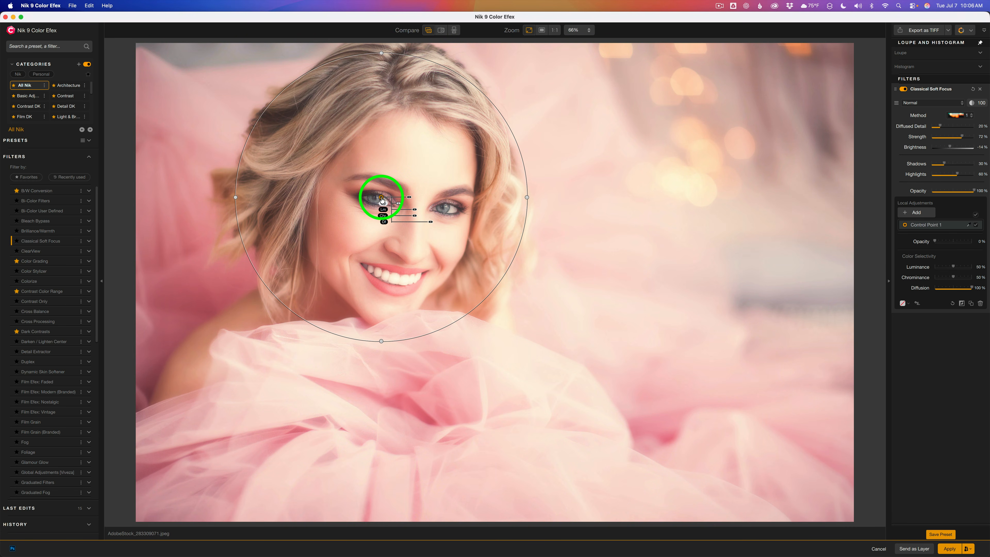
{"action": "left_click_drag", "start_coordinate": [380, 199], "coordinate": [381, 198]}
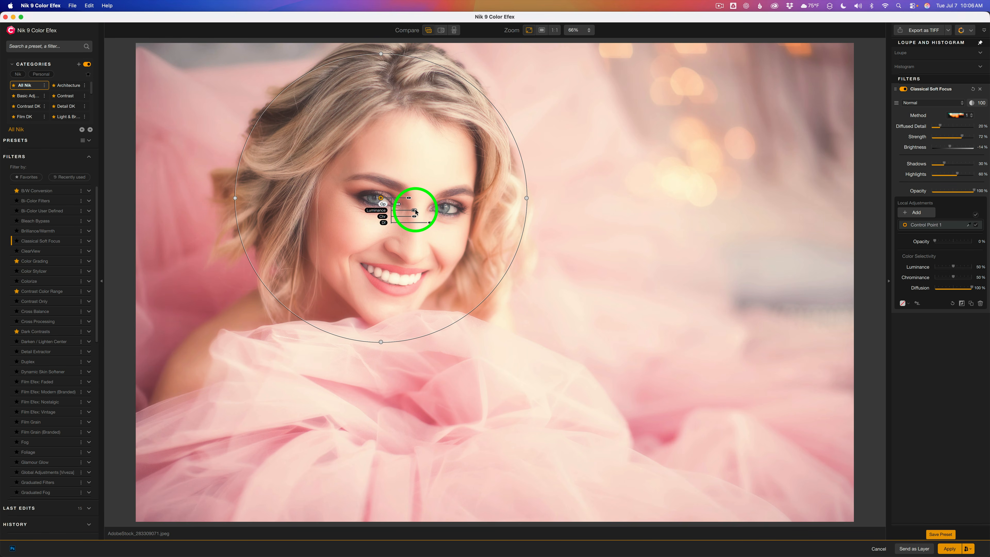
- Set the control point's Luminance, Chrominance and Opacity to 0%, comparing the portrait with the local adjustment off and on
{"action": "left_click_drag", "start_coordinate": [416, 212], "coordinate": [387, 218]}
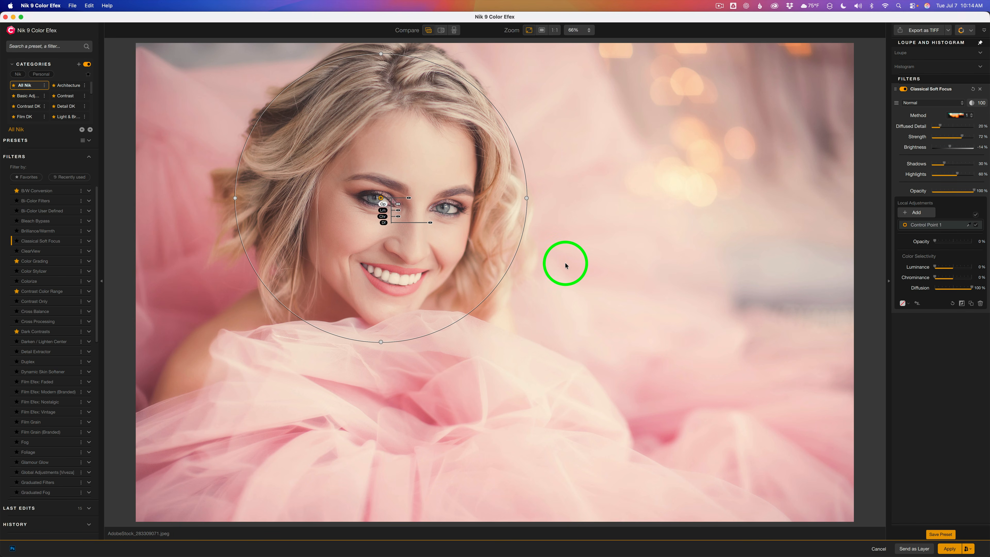
{"action": "left_click", "coordinate": [976, 217]}
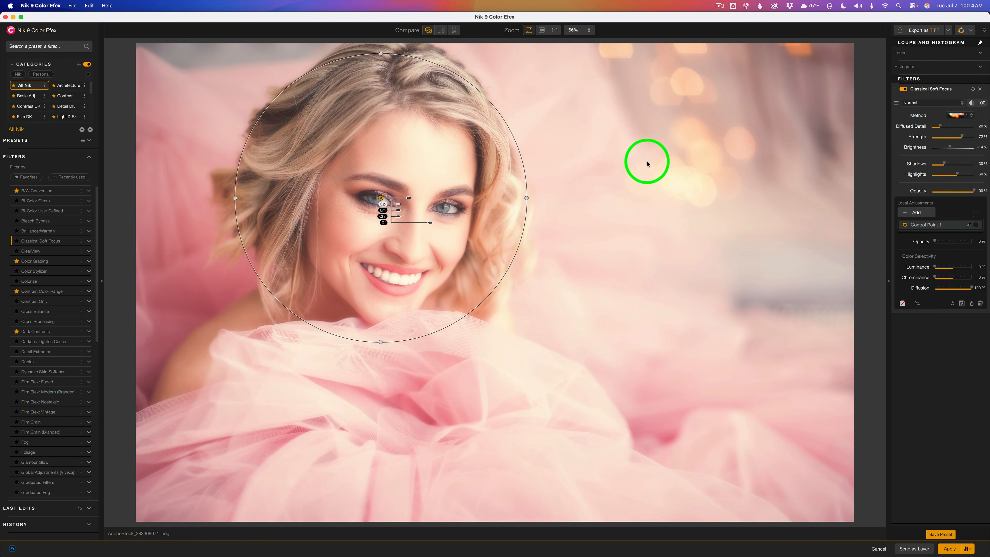
{"action": "left_click", "coordinate": [976, 216]}
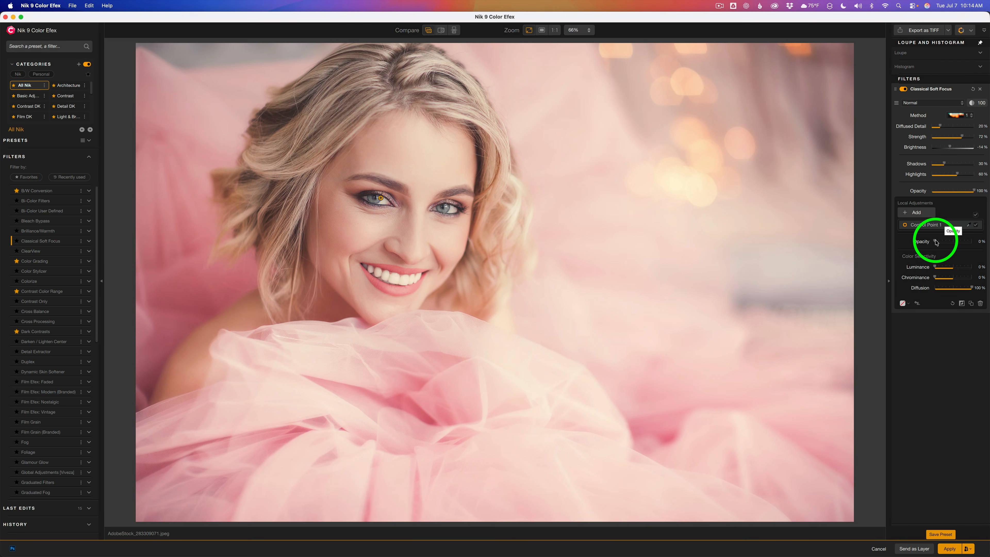
{"action": "mouse_move", "coordinate": [937, 241]}
{"action": "left_mouse_down"}
{"action": "mouse_move", "coordinate": [968, 244]}
{"action": "mouse_move", "coordinate": [927, 245]}
{"action": "left_mouse_up"}
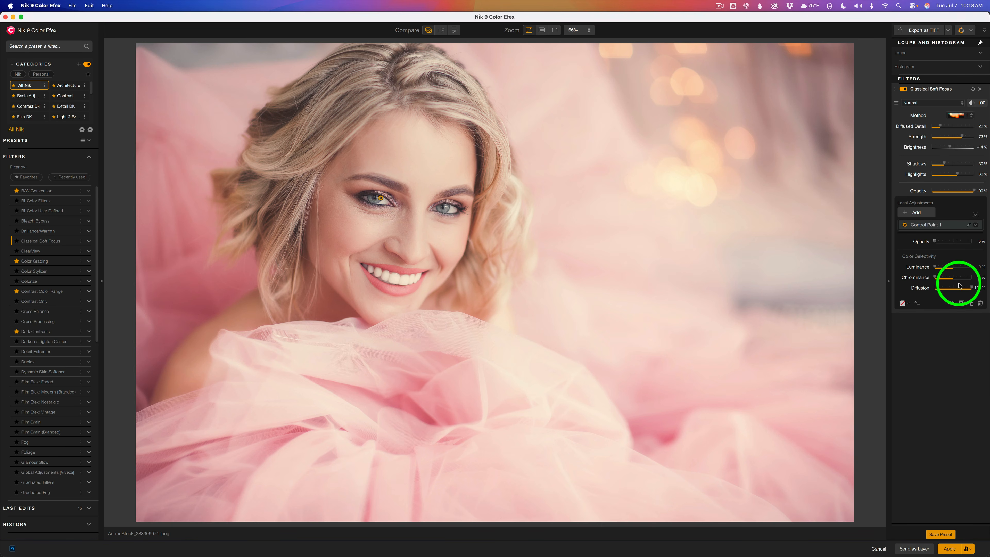
{"action": "left_click", "coordinate": [939, 227]}
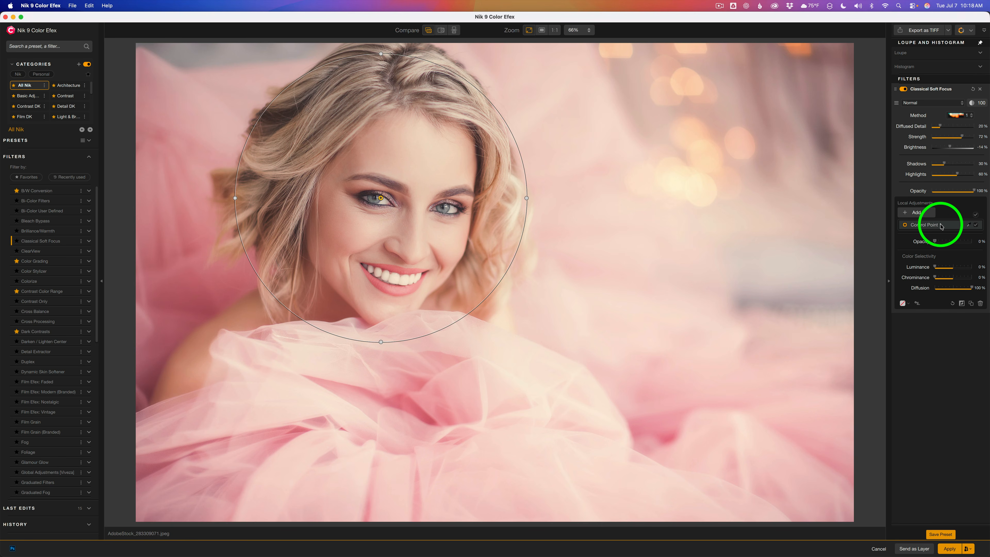
{"action": "left_click", "coordinate": [938, 229]}
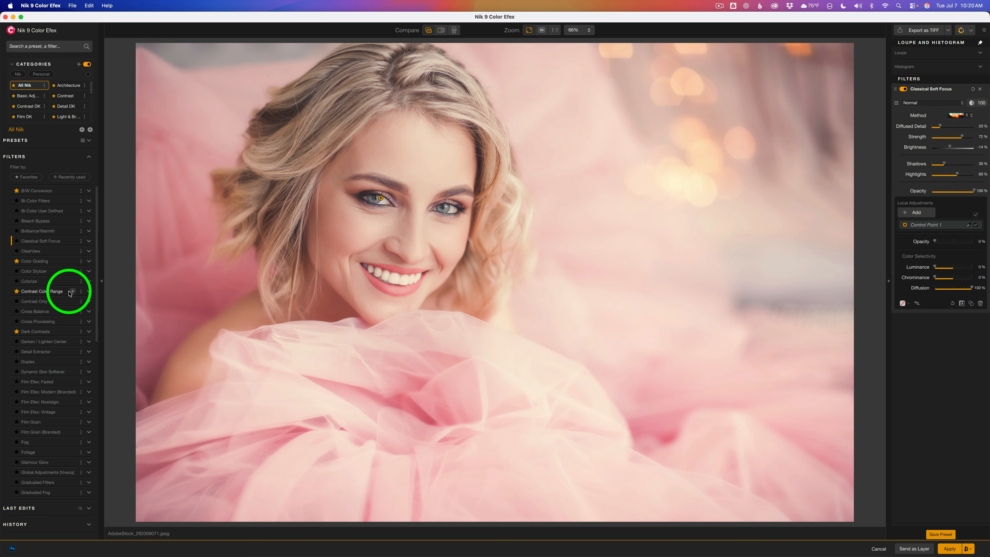
- Add a second Classical Soft Focus filter with Soft Focus method 3, Strength 41% and Brightness -14%
{"action": "left_click", "coordinate": [74, 242]}
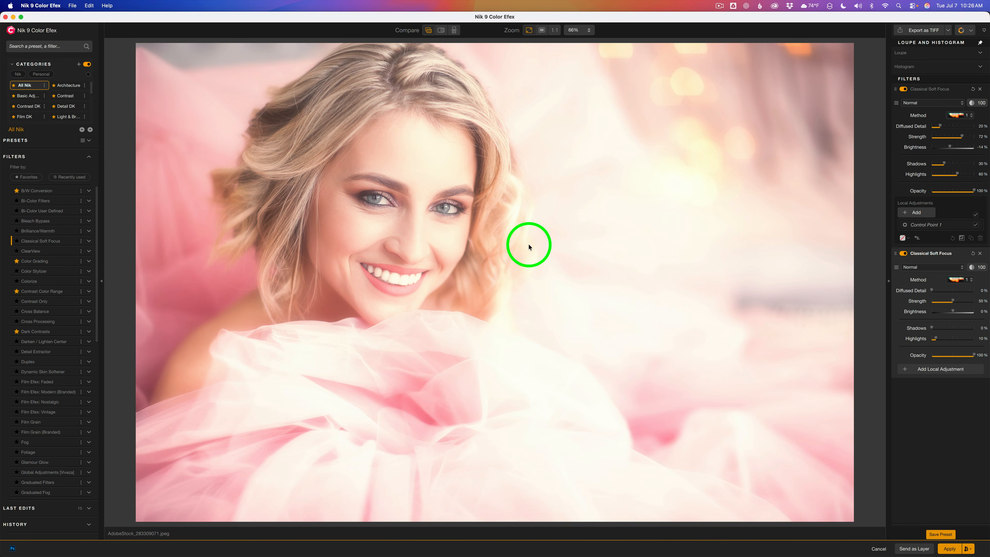
{"action": "left_click", "coordinate": [970, 280]}
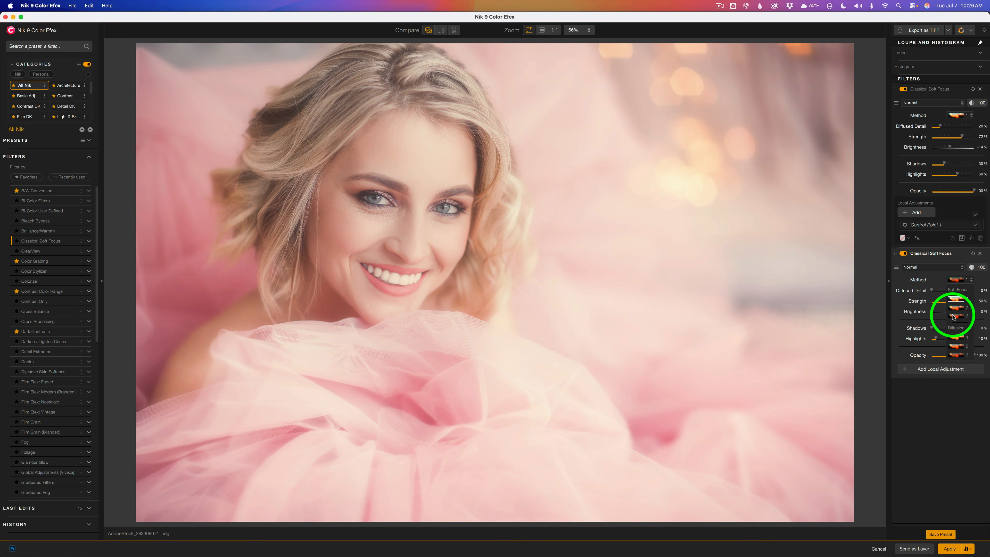
{"action": "left_click", "coordinate": [953, 317]}
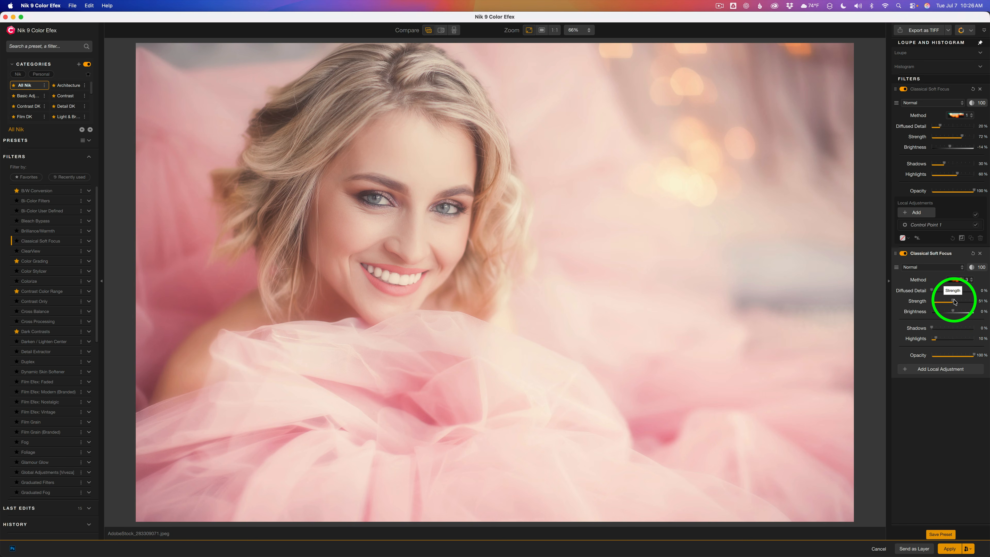
{"action": "mouse_move", "coordinate": [958, 301]}
{"action": "left_mouse_down"}
{"action": "mouse_move", "coordinate": [969, 304]}
{"action": "mouse_move", "coordinate": [944, 300]}
{"action": "mouse_move", "coordinate": [950, 311]}
{"action": "left_mouse_up"}
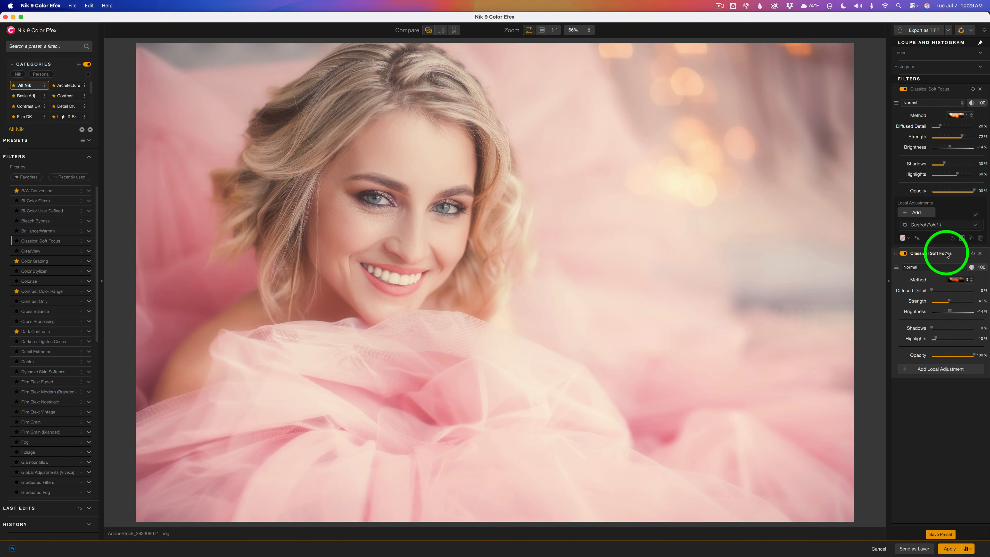
- Paste the face control point into the second filter, set its Opacity to 100%, and compare the portrait with that filter off and on
{"action": "key", "text": "super+v"}
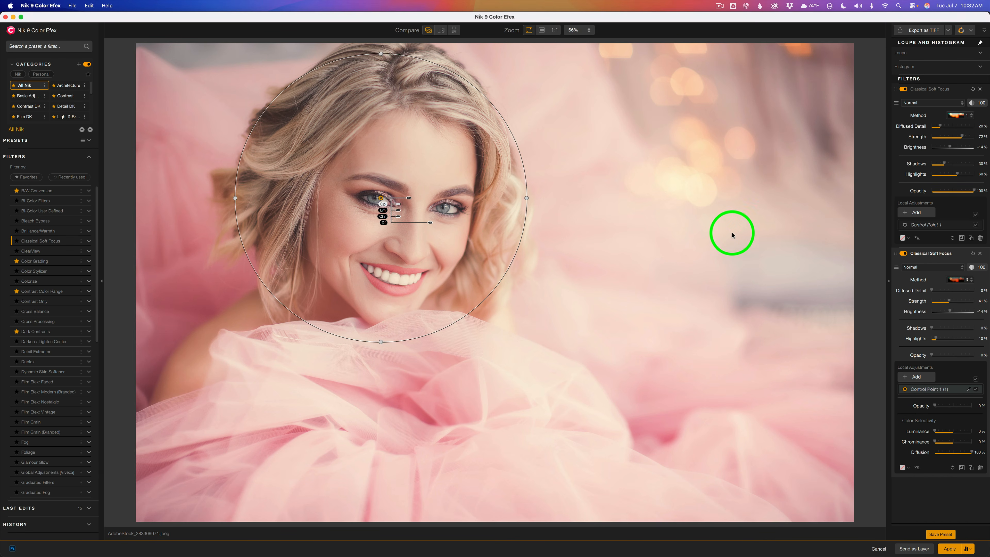
{"action": "left_click", "coordinate": [903, 254]}
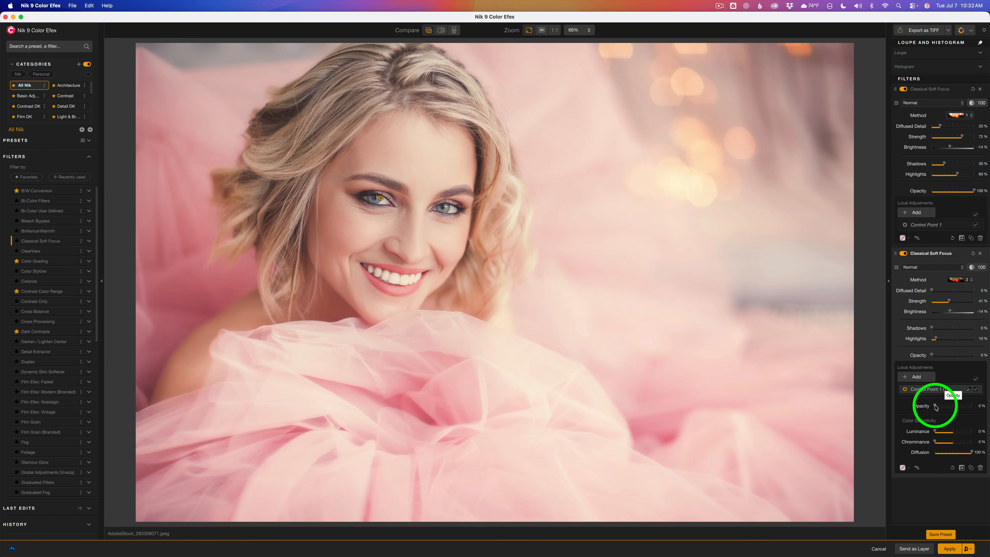
{"action": "left_click_drag", "start_coordinate": [935, 406], "coordinate": [988, 414]}
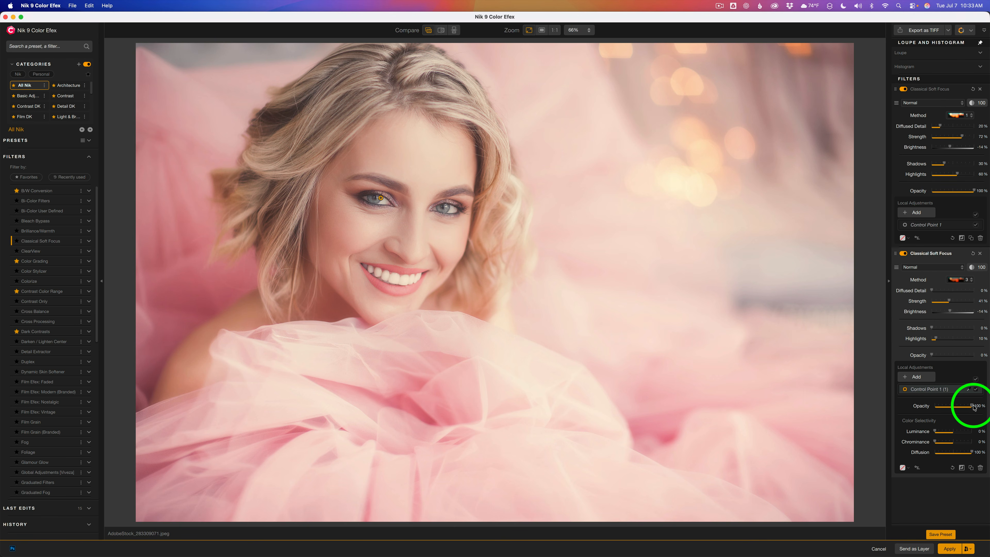
{"action": "left_click", "coordinate": [904, 254]}
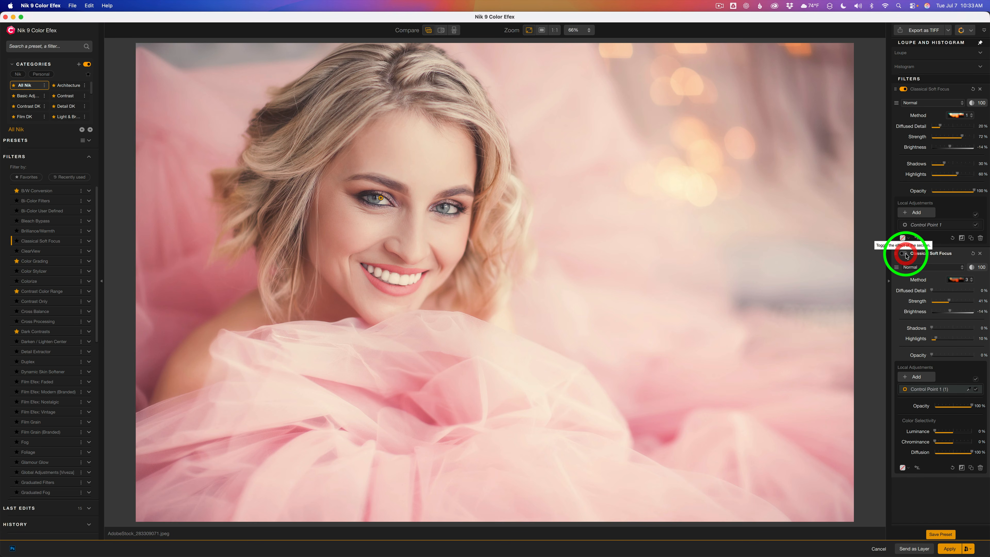
{"action": "left_click", "coordinate": [905, 254]}
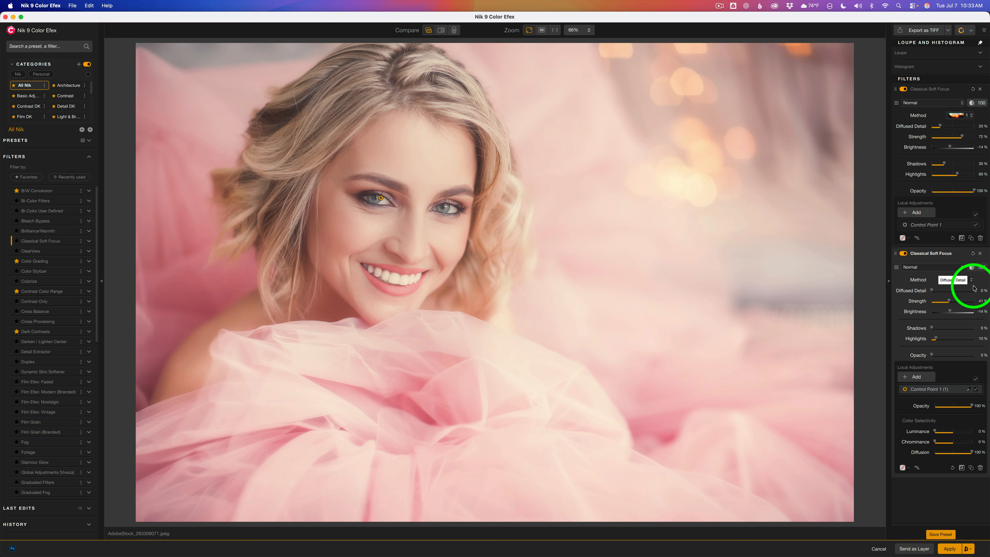
- Apply both filters back to Photoshop and compare the portrait with the Nik 9 Color Efex layer hidden and shown
{"action": "left_click", "coordinate": [949, 548]}
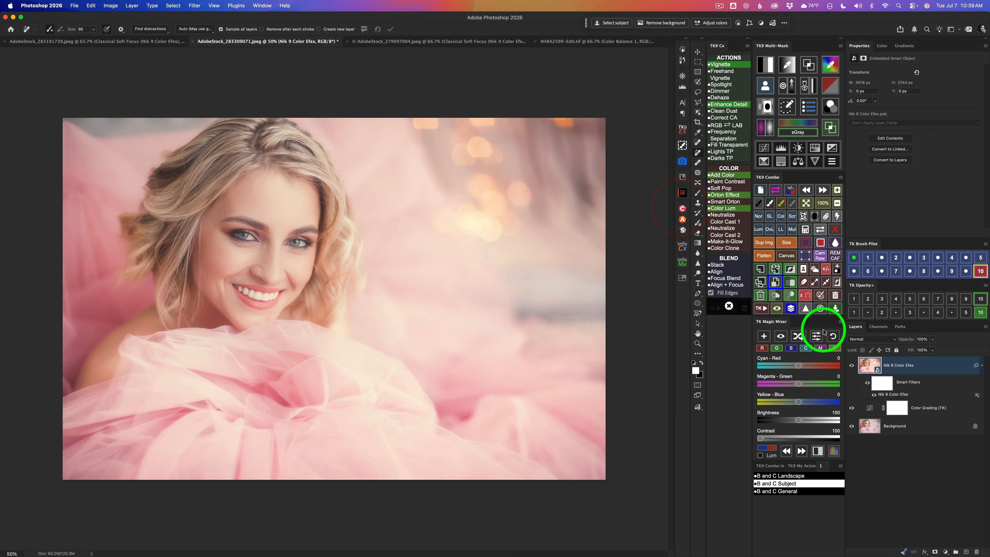
{"action": "left_click", "coordinate": [852, 365]}
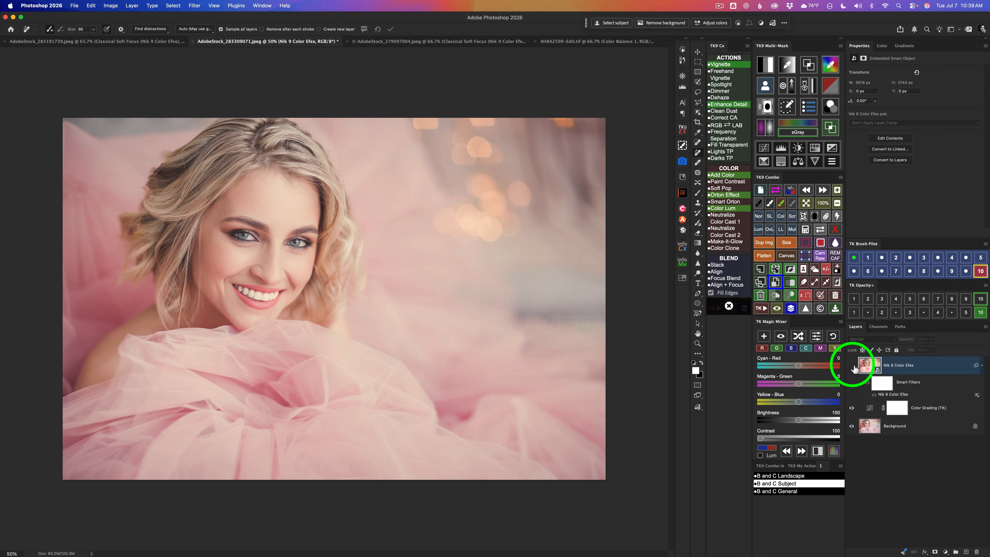
{"action": "left_click", "coordinate": [853, 365]}
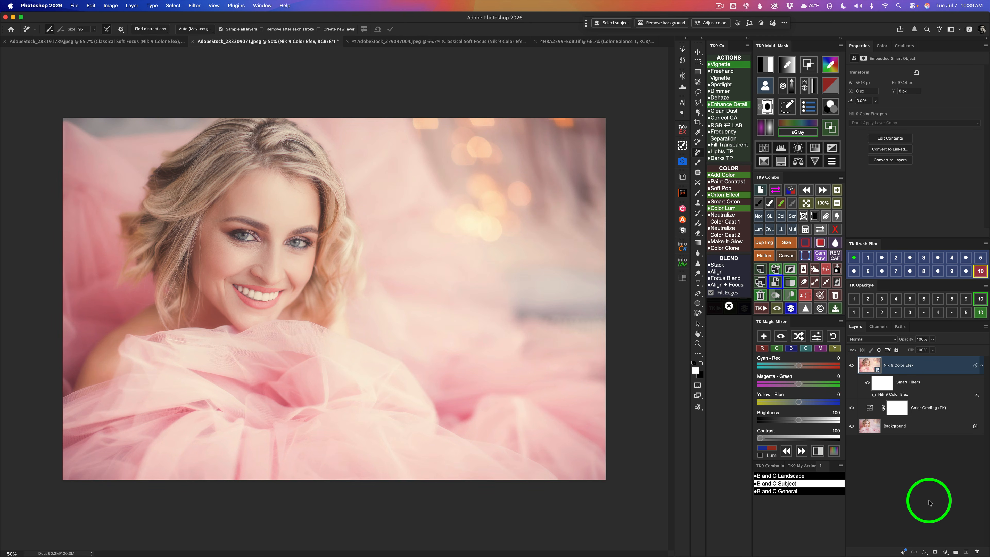
- Switch to the forest document AdobeStock_279097004.jpeg, open it in Nik 9 Color Efex and add the Classical Soft Focus filter
{"action": "left_click", "coordinate": [414, 42]}
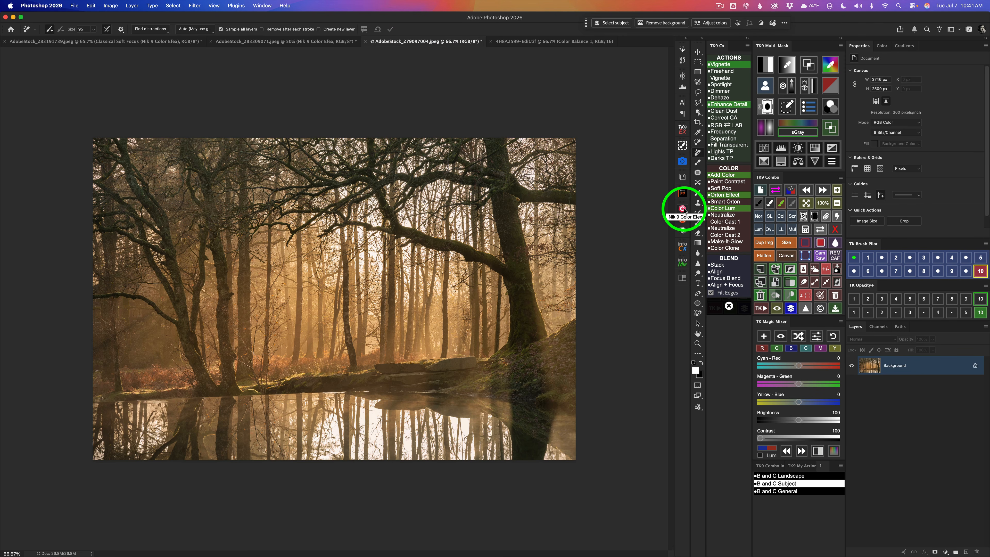
{"action": "left_click", "coordinate": [682, 210]}
{"action": "left_click", "coordinate": [649, 224]}
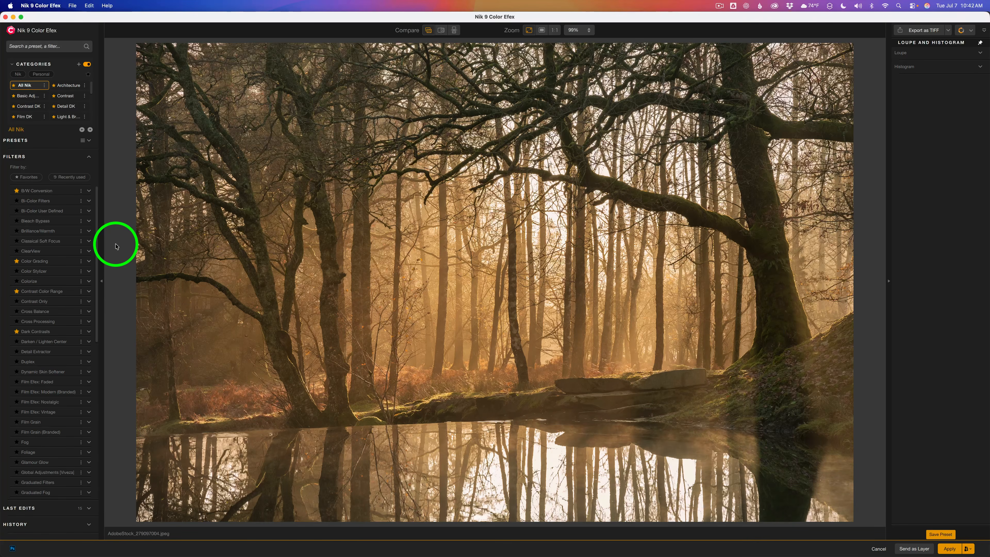
{"action": "left_click", "coordinate": [72, 241]}
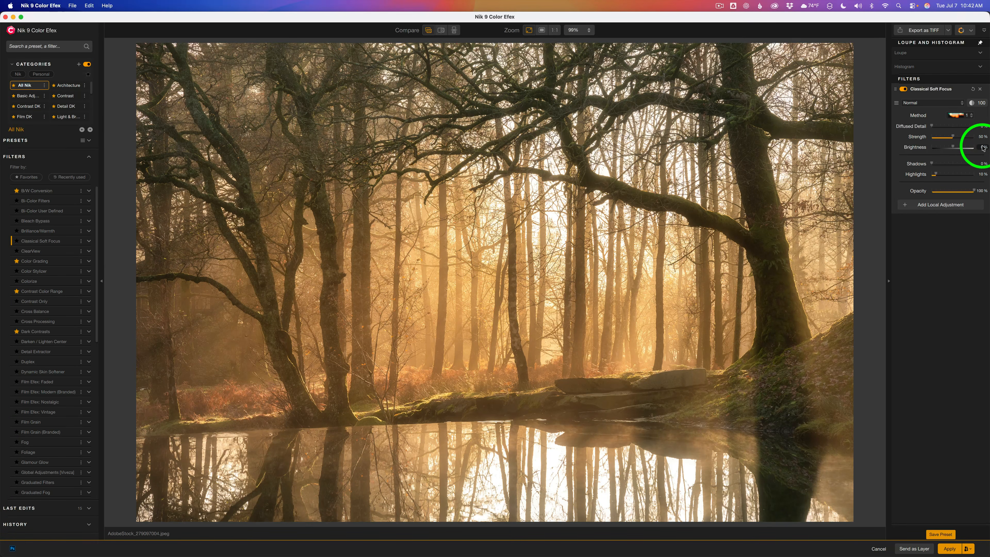
- Set the method to Diffusion 1, Strength to 45%, Brightness to 11% and Highlights to 22%, comparing the forest photo before and after
{"action": "left_click", "coordinate": [971, 118]}
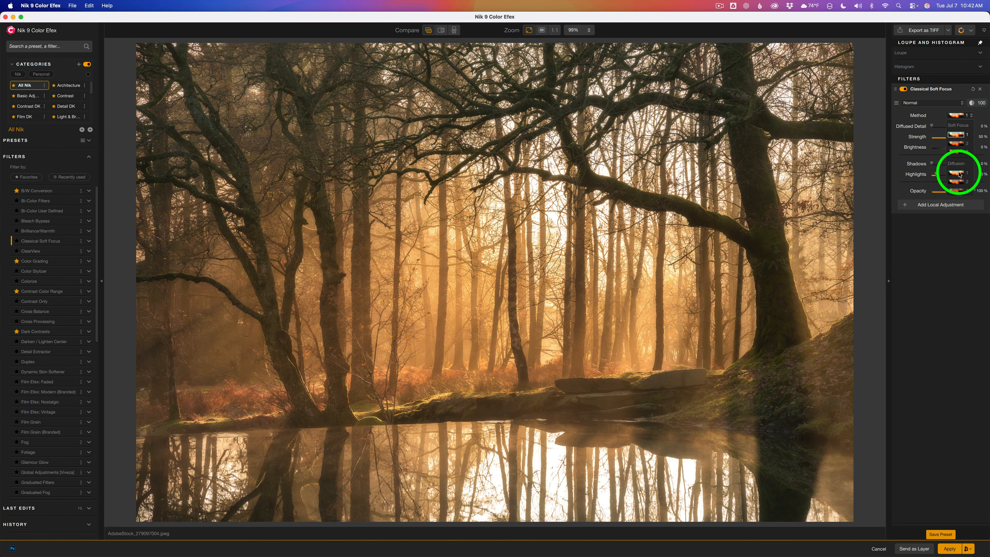
{"action": "left_click", "coordinate": [959, 175]}
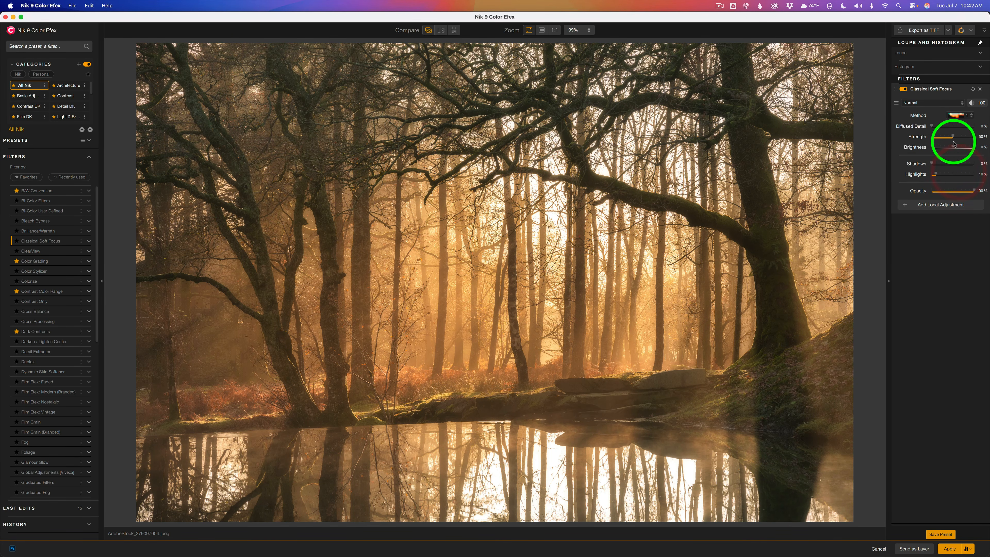
{"action": "left_click", "coordinate": [953, 137]}
{"action": "mouse_move", "coordinate": [954, 137]}
{"action": "left_mouse_down"}
{"action": "mouse_move", "coordinate": [969, 140]}
{"action": "mouse_move", "coordinate": [954, 147]}
{"action": "left_mouse_up"}
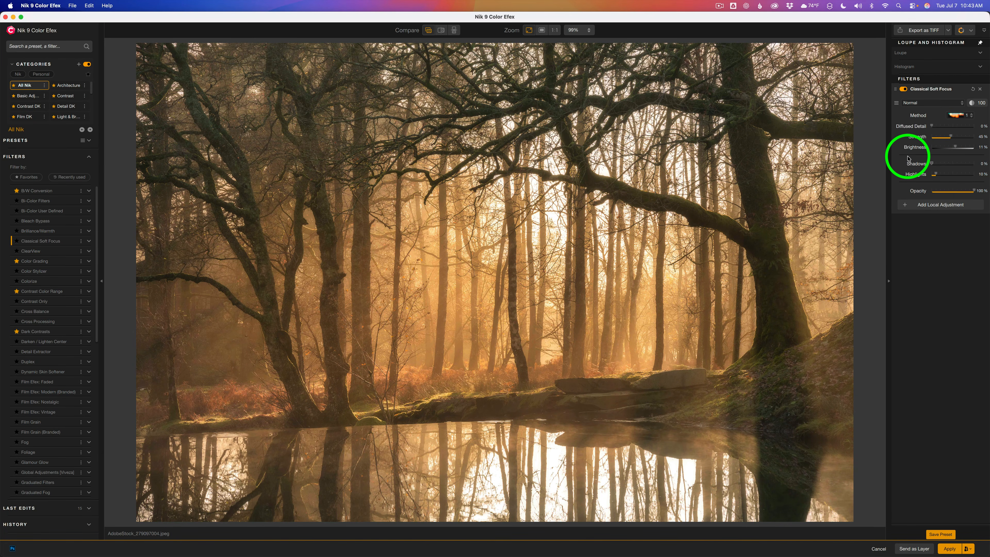
{"action": "left_click_drag", "start_coordinate": [937, 175], "coordinate": [989, 199]}
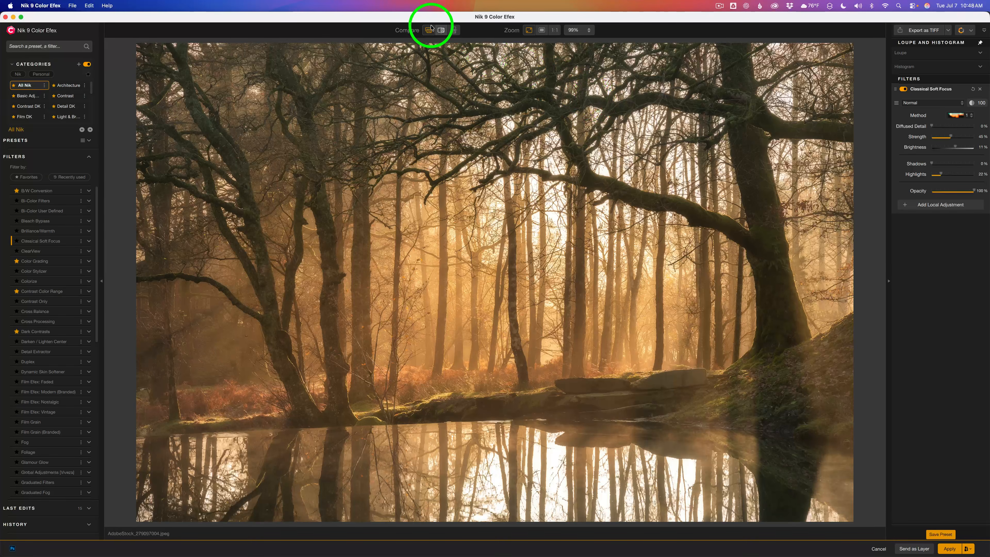
{"action": "left_click", "coordinate": [428, 30]}
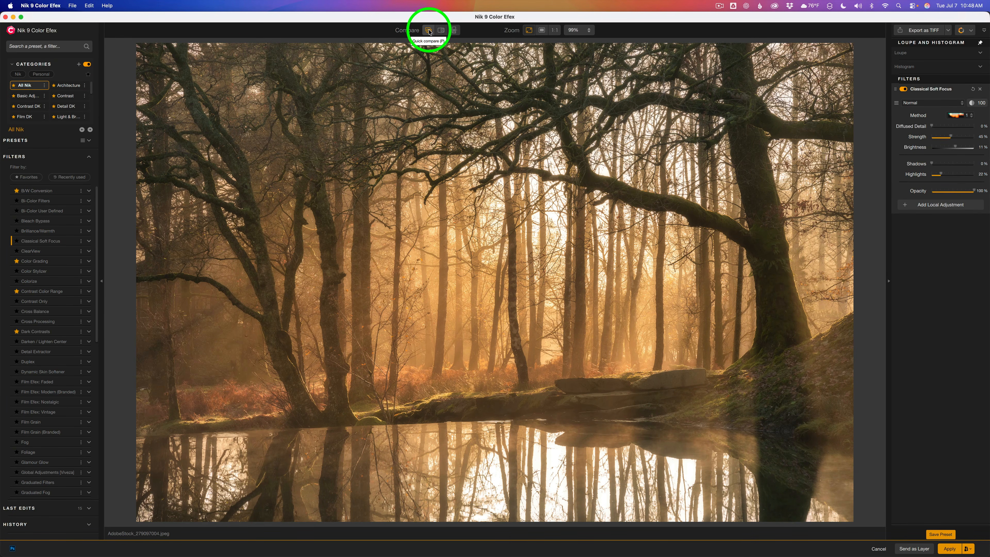
{"action": "left_click", "coordinate": [429, 30]}
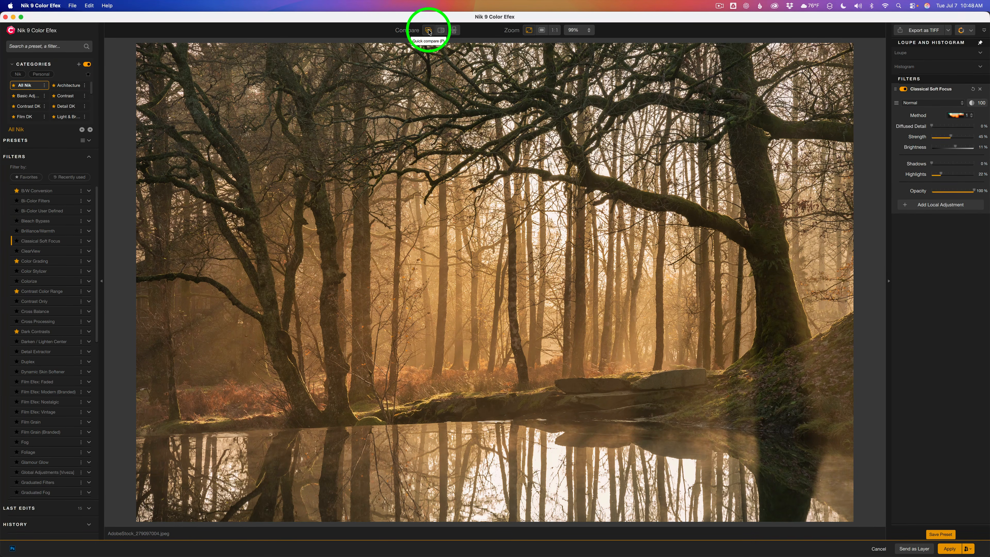
{"action": "left_click", "coordinate": [429, 31]}
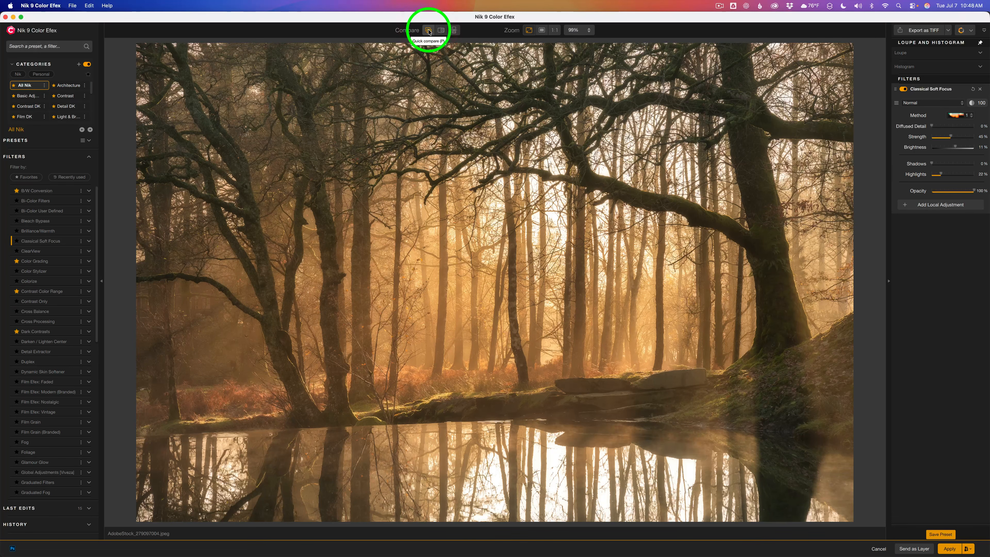
{"action": "left_click", "coordinate": [429, 30]}
{"action": "left_click", "coordinate": [429, 30]}
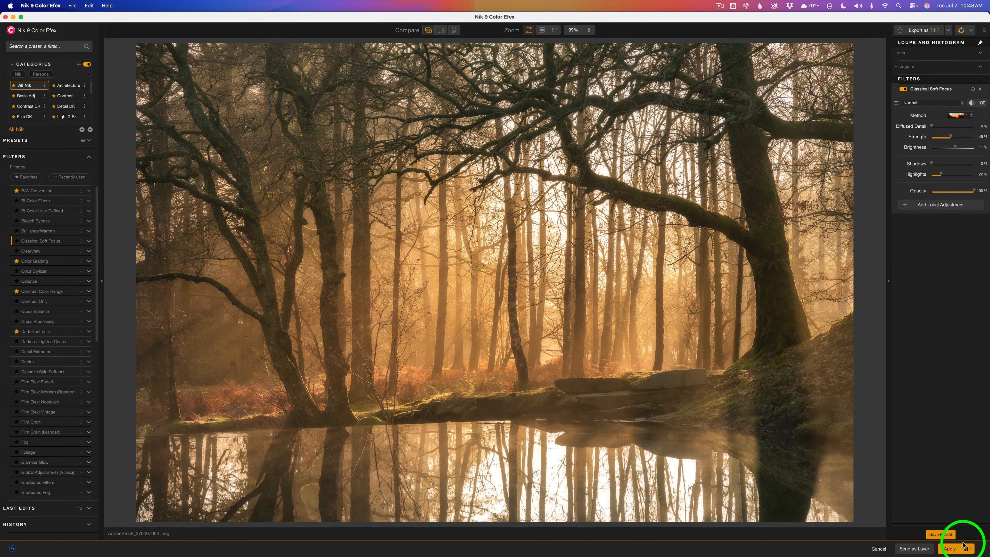
- Apply the filter to the forest photo in Photoshop and compare it with the Classical Soft Focus layer hidden and shown
{"action": "left_click", "coordinate": [949, 548]}
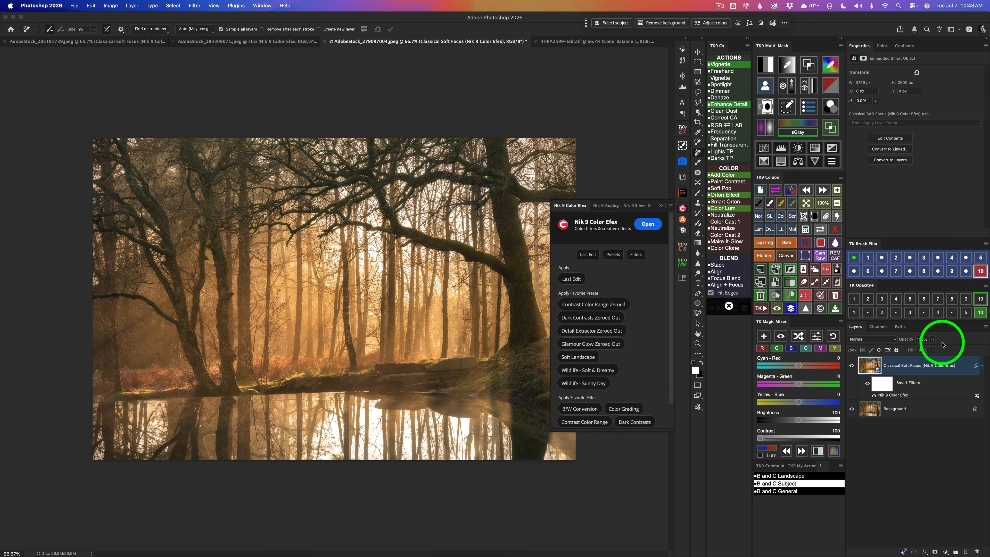
{"action": "left_click", "coordinate": [852, 366]}
{"action": "left_click", "coordinate": [852, 366]}
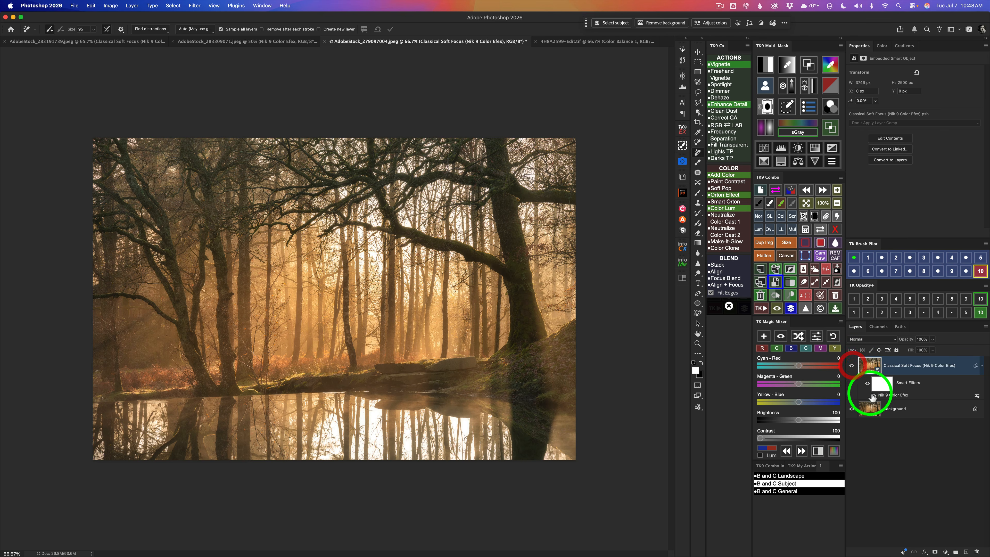